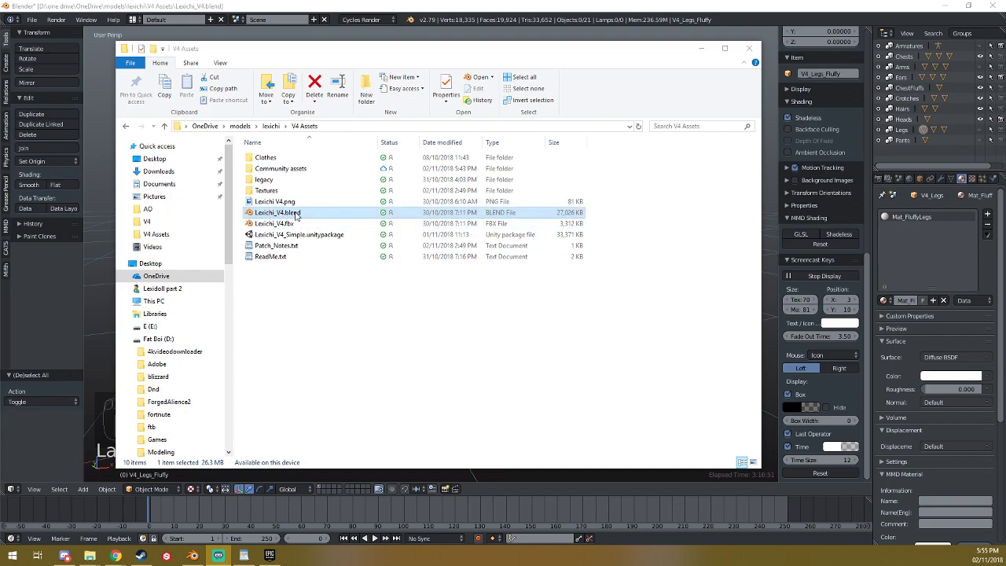
# Bring Blender in front of File Explorer and orbit and zoom in on the character
pyautogui.click(396, 8)
pyautogui.moveTo(453, 253); pyautogui.dragTo(448, 259, button='middle')
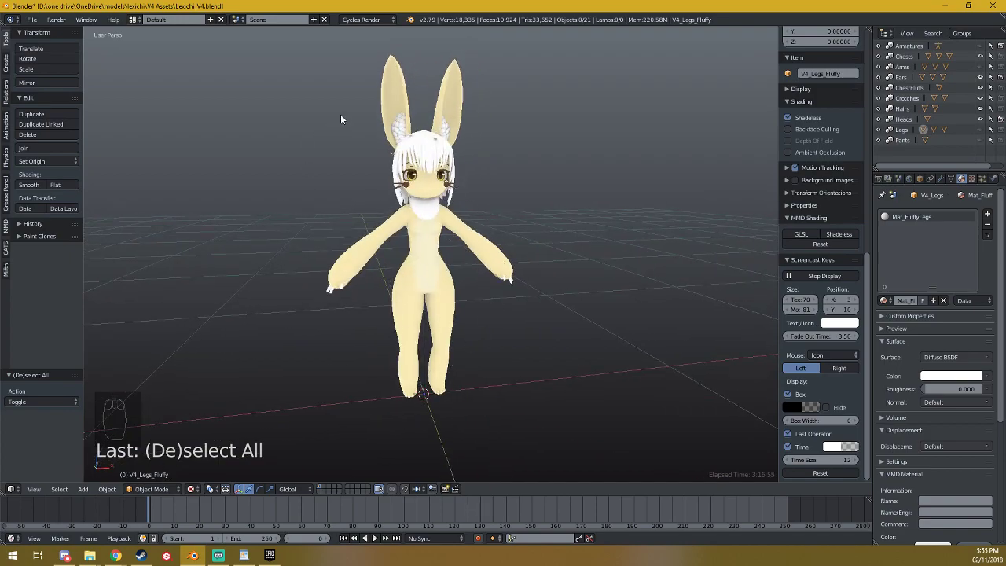
pyautogui.scroll(2, 503, 224)
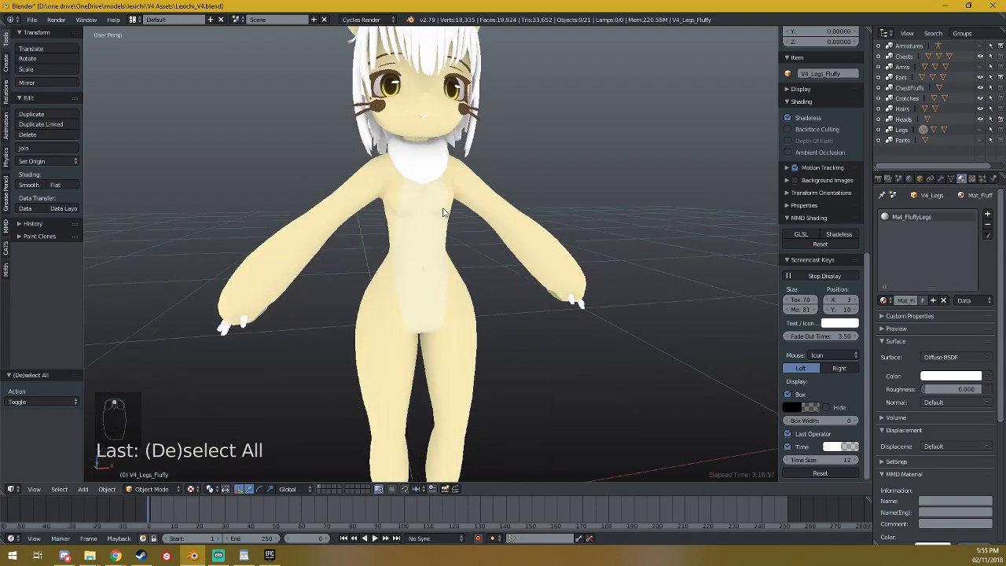
pyautogui.scroll(2, 468, 201)
pyautogui.scroll(2, 429, 173)
pyautogui.moveTo(429, 173); pyautogui.dragTo(414, 118, button='middle')
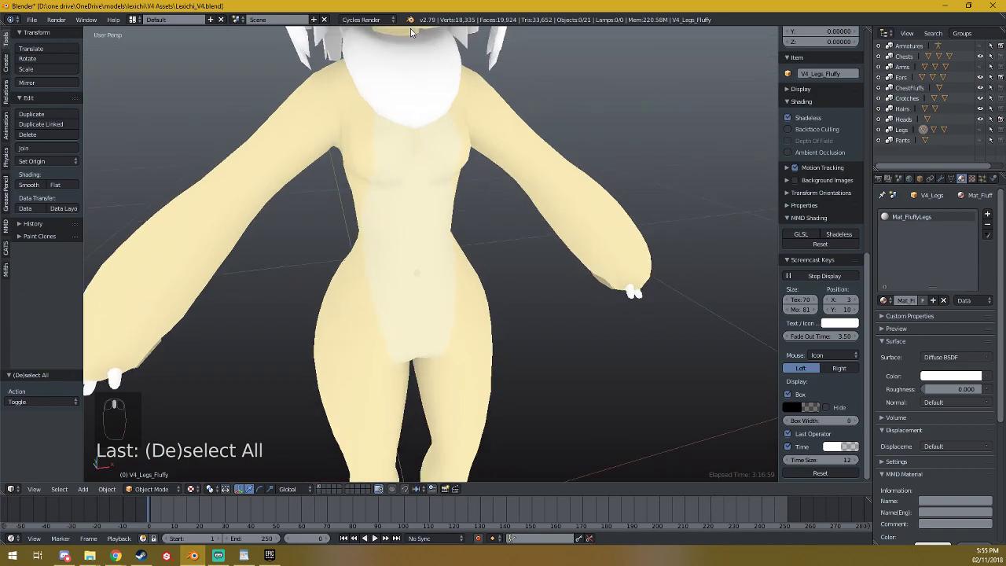
pyautogui.scroll(-5, 409, 236)
pyautogui.moveTo(401, 377)
pyautogui.mouseDown(button='middle')
pyautogui.moveTo(429, 366)
pyautogui.moveTo(404, 352)
pyautogui.mouseUp(button='middle')
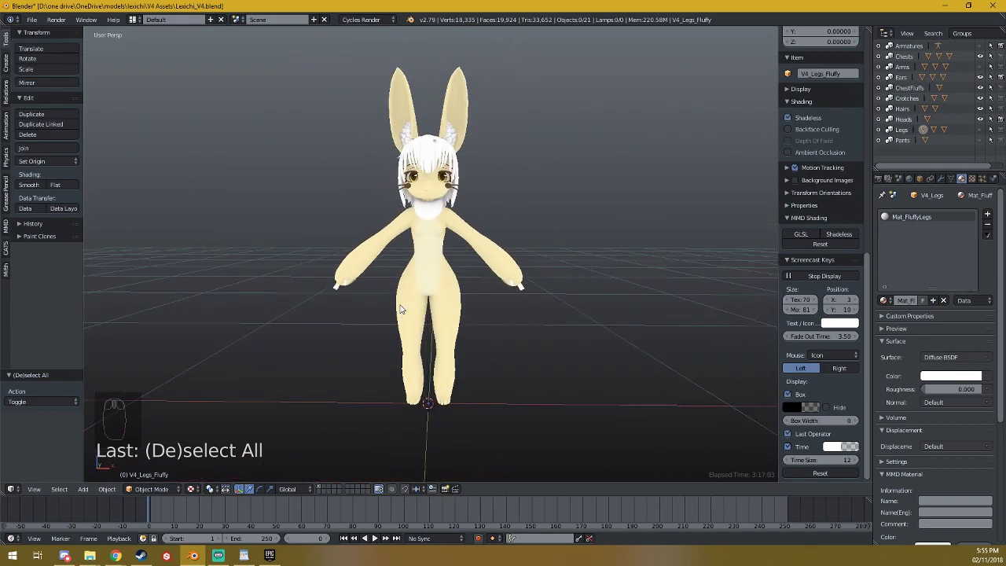
# Orbit to see the character's back and torso, then snap to front view
pyautogui.moveTo(419, 280)
pyautogui.mouseDown(button='middle')
pyautogui.moveTo(569, 283)
pyautogui.moveTo(546, 286)
pyautogui.mouseUp(button='middle')
pyautogui.moveTo(300, 336)
pyautogui.mouseDown(button='middle')
pyautogui.moveTo(366, 225)
pyautogui.moveTo(695, 322)
pyautogui.moveTo(462, 347)
pyautogui.moveTo(305, 294)
pyautogui.moveTo(198, 284)
pyautogui.moveTo(344, 304)
pyautogui.moveTo(416, 286)
pyautogui.moveTo(443, 218)
pyautogui.moveTo(440, 294)
pyautogui.moveTo(328, 378)
pyautogui.moveTo(439, 220)
pyautogui.mouseUp(button='middle')
pyautogui.scroll(4, 420, 291)
pyautogui.moveTo(573, 264)
pyautogui.mouseDown(button='middle')
pyautogui.moveTo(443, 211)
pyautogui.moveTo(635, 315)
pyautogui.moveTo(623, 293)
pyautogui.moveTo(533, 308)
pyautogui.moveTo(345, 301)
pyautogui.moveTo(462, 309)
pyautogui.moveTo(475, 248)
pyautogui.moveTo(464, 258)
pyautogui.moveTo(512, 254)
pyautogui.mouseUp(button='middle')
pyautogui.scroll(-5, 483, 300)
pyautogui.scroll(3, 482, 299)
pyautogui.scroll(-4, 475, 296)
pyautogui.scroll(1, 483, 300)
pyautogui.scroll(4, 357, 303)
pyautogui.scroll(-4, 347, 304)
pyautogui.press('KP_1')
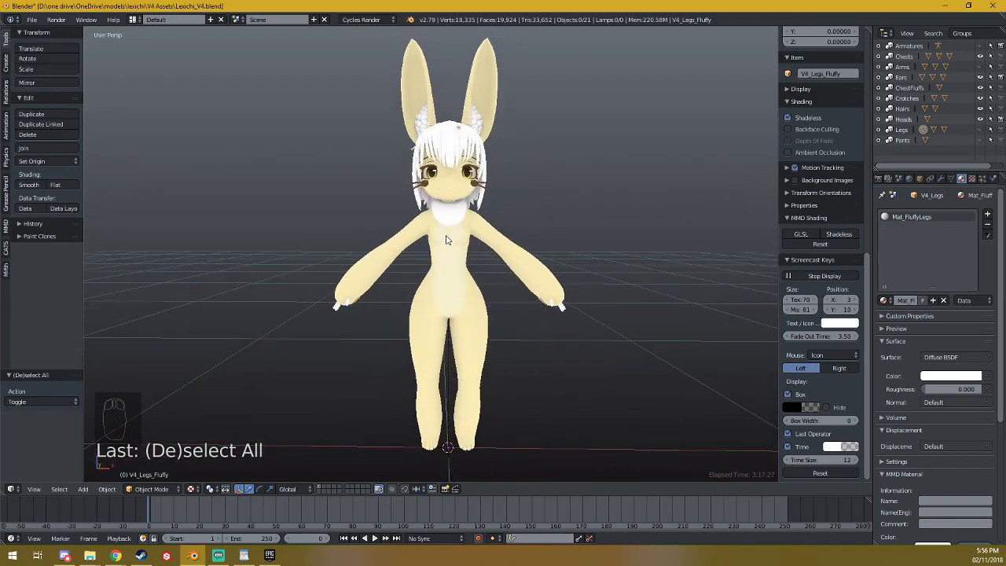
pyautogui.hotkey('alt', 'f')
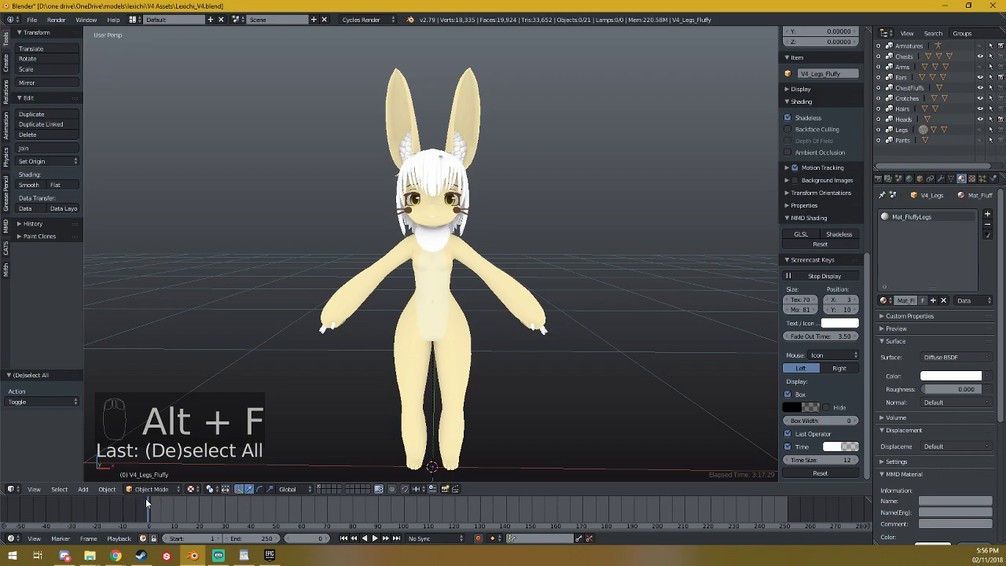
pyautogui.scroll(2, 453, 277)
pyautogui.scroll(1, 452, 276)
pyautogui.hotkey('alt', 'f')
pyautogui.hotkey('alt', 'f')
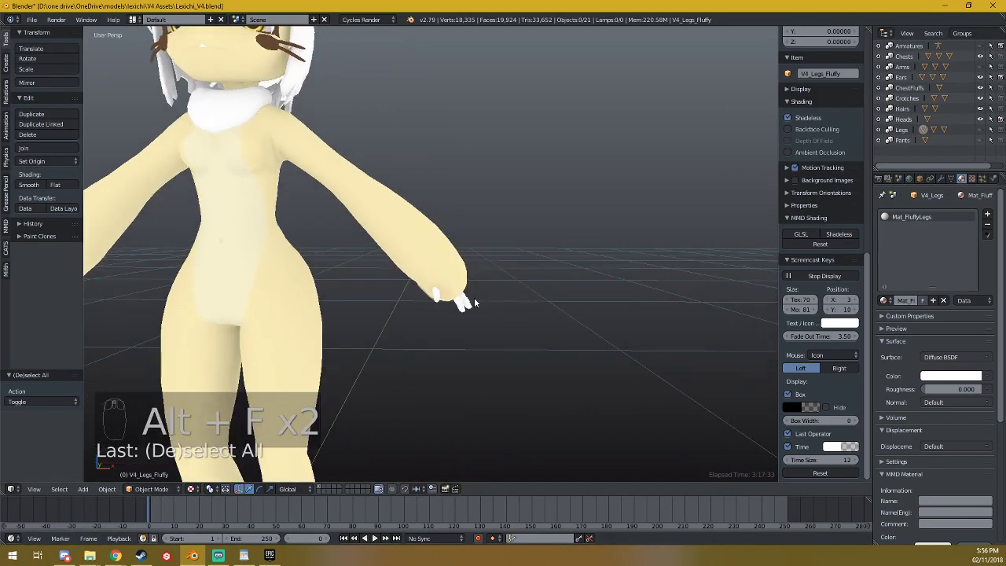
pyautogui.scroll(-3, 386, 252)
pyautogui.hotkey('alt', 'f')
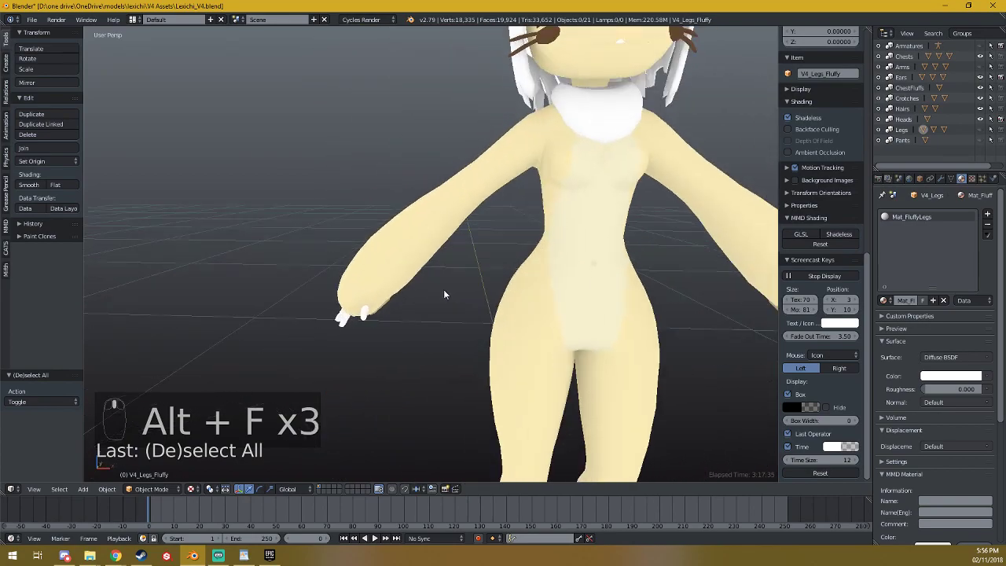
pyautogui.moveTo(420, 288); pyautogui.dragTo(329, 208, button='middle')
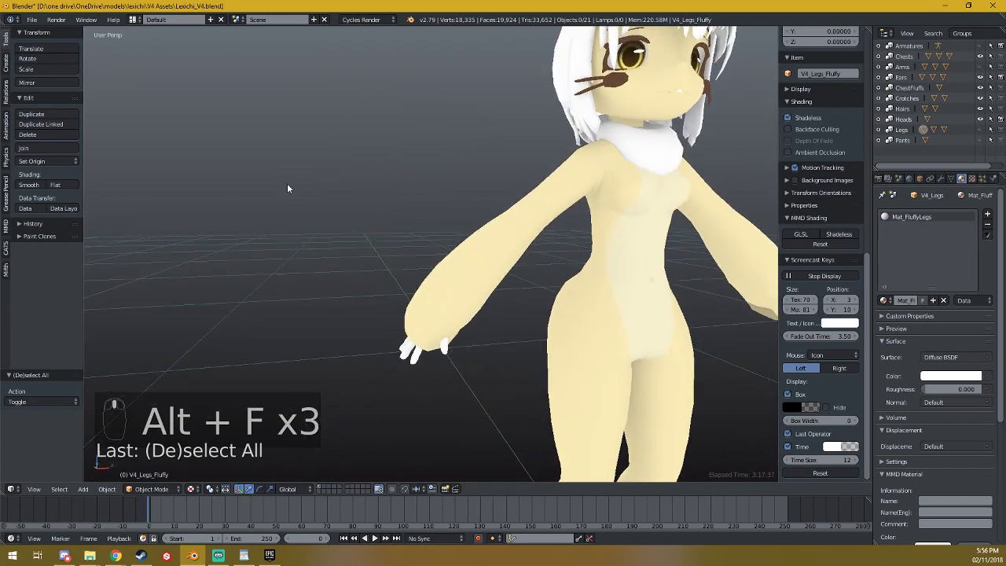
pyautogui.hotkey('alt', 'f')
pyautogui.hotkey('alt', 'f')
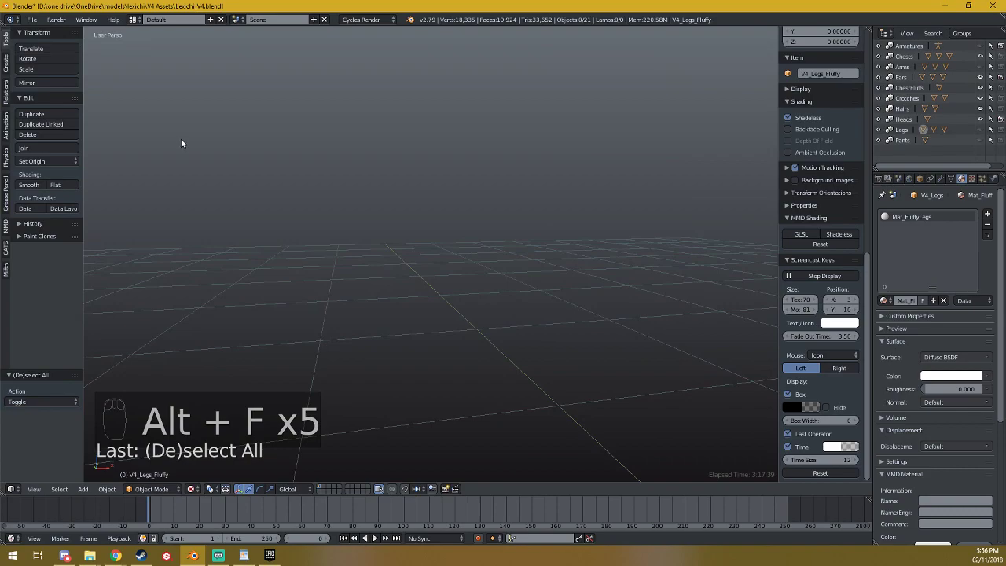
pyautogui.moveTo(181, 144)
pyautogui.mouseDown(button='middle')
pyautogui.moveTo(473, 276)
pyautogui.moveTo(366, 227)
pyautogui.mouseUp(button='middle')
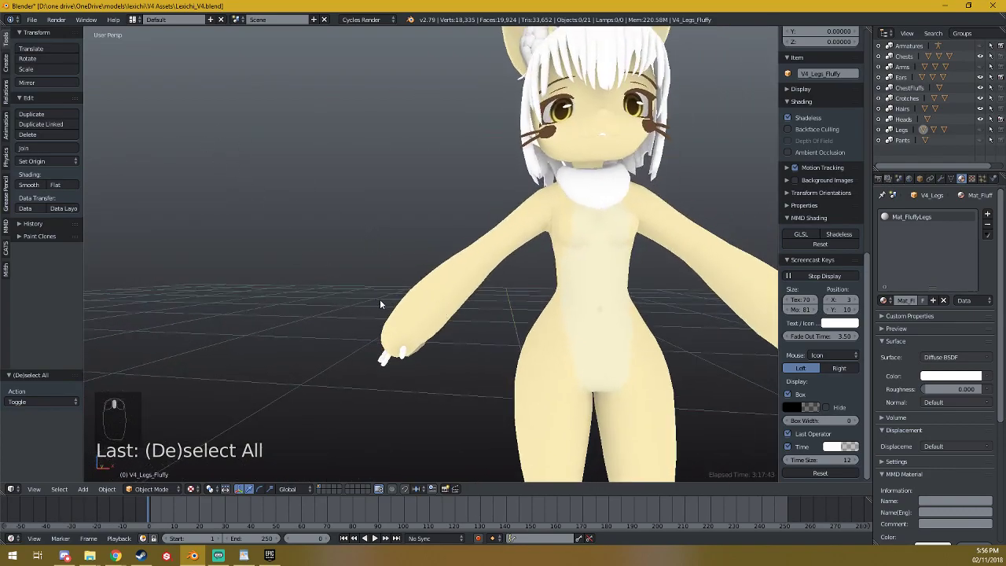
pyautogui.moveTo(380, 302); pyautogui.dragTo(448, 258, button='middle')
pyautogui.hotkey('alt', 'f')
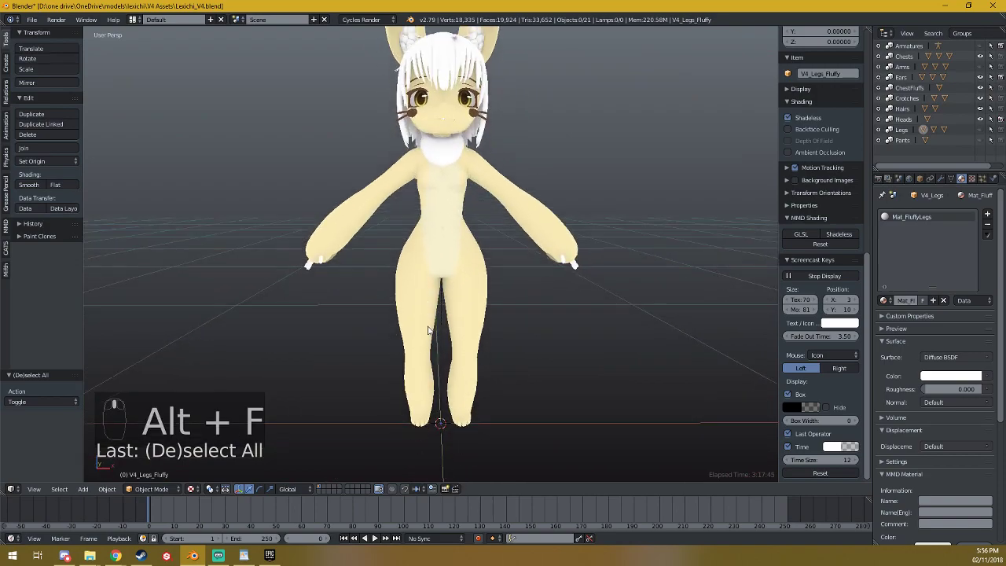
pyautogui.moveTo(428, 331)
pyautogui.mouseDown(button='middle')
pyautogui.moveTo(355, 291)
pyautogui.moveTo(460, 280)
pyautogui.moveTo(439, 330)
pyautogui.moveTo(461, 333)
pyautogui.mouseUp(button='middle')
pyautogui.scroll(2, 456, 335)
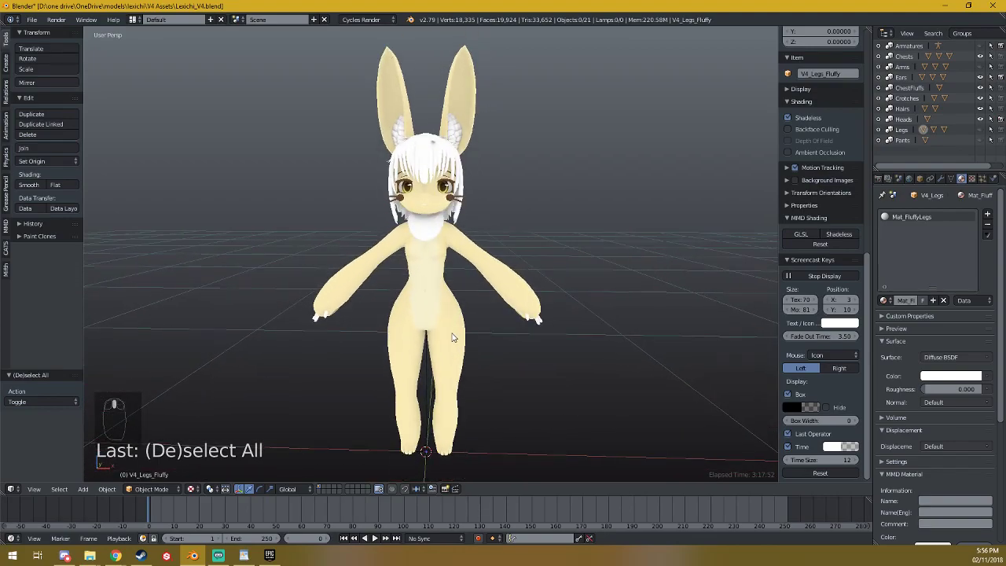
pyautogui.click(359, 18)
pyautogui.click(367, 28)
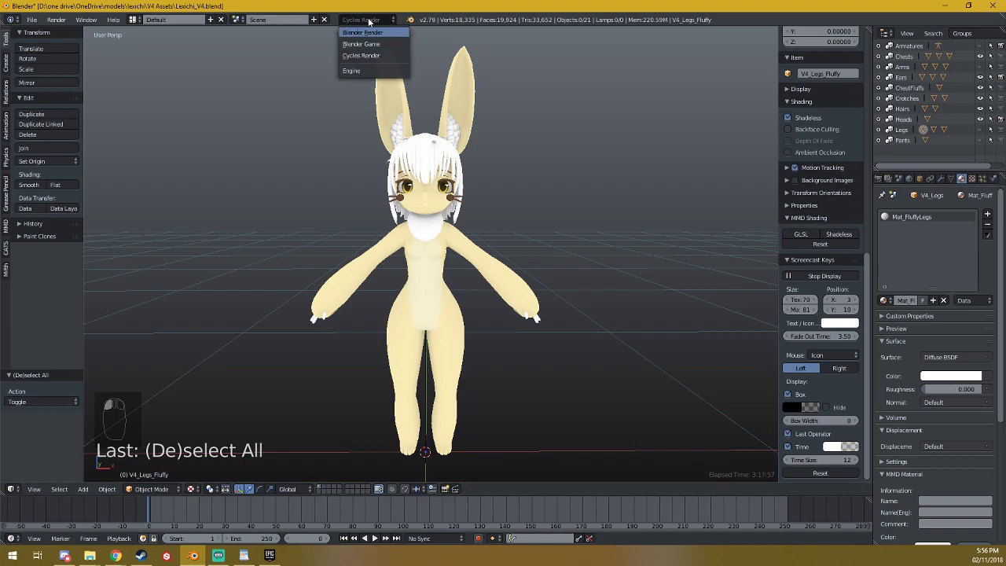
pyautogui.click(368, 20)
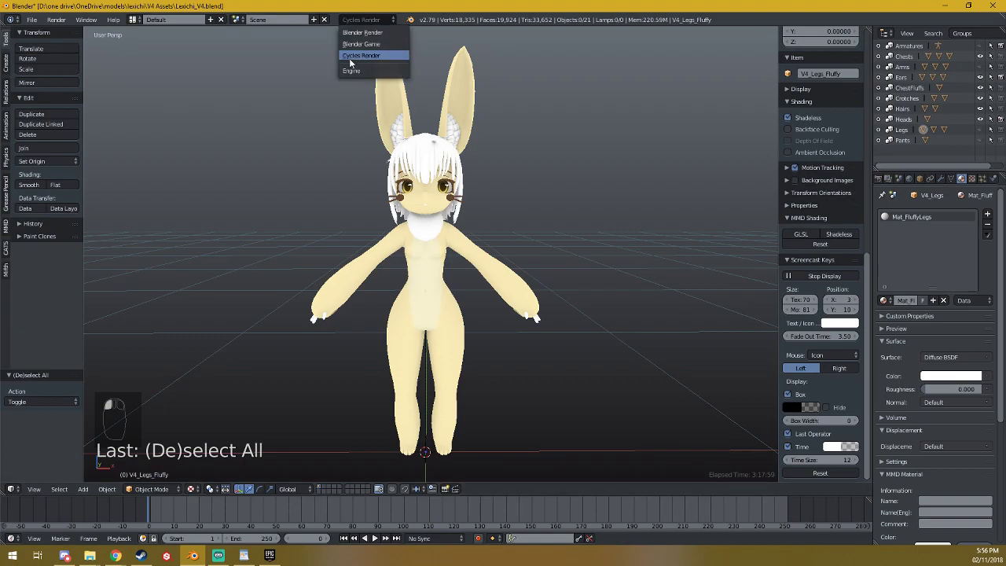
pyautogui.click(387, 58)
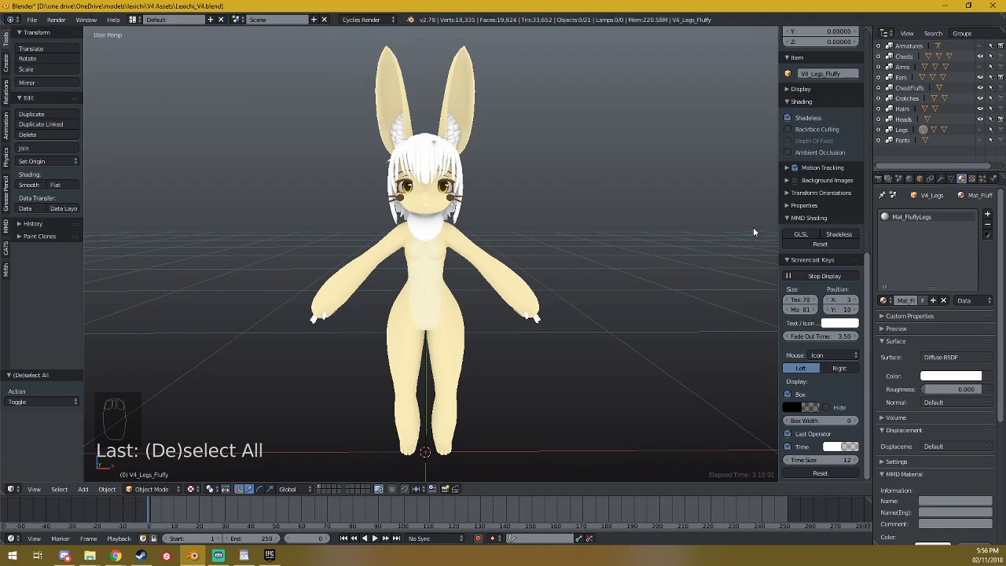
pyautogui.click(381, 21)
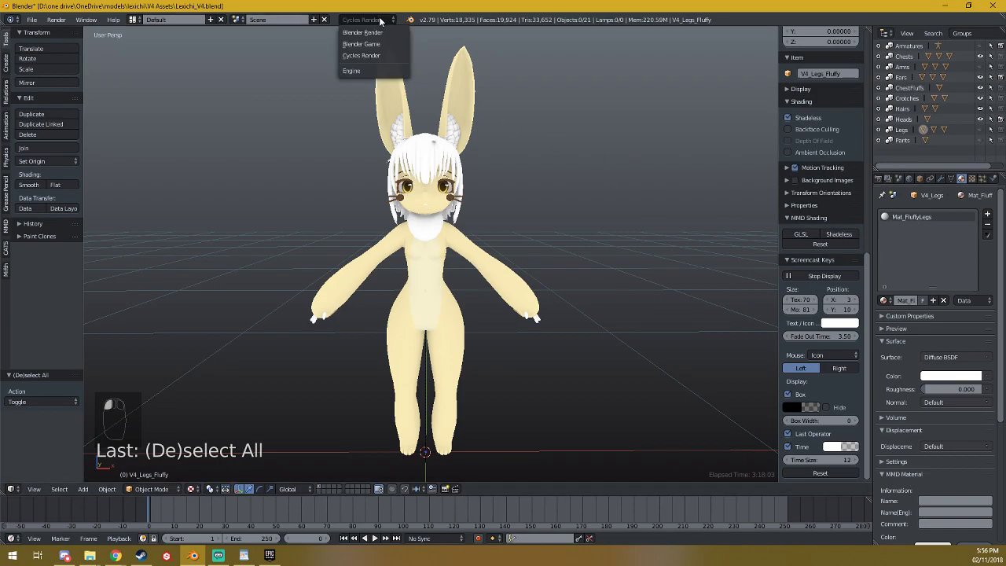
pyautogui.click(384, 39)
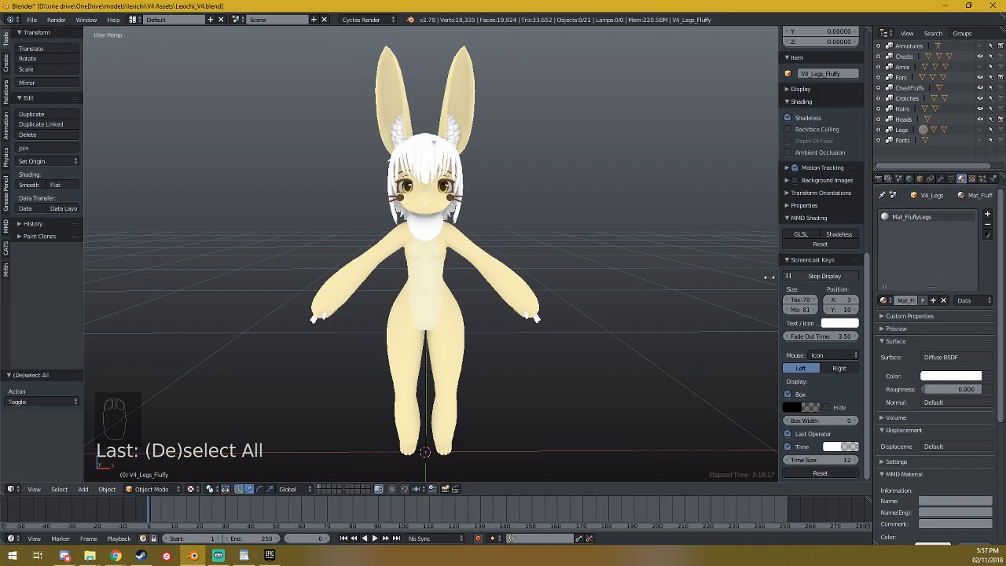
pyautogui.click(422, 263)
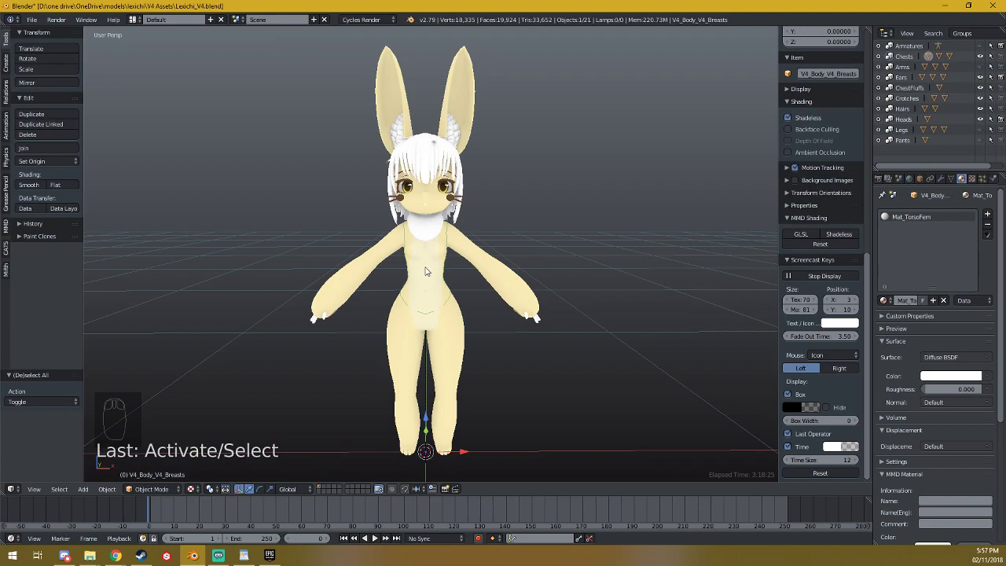
pyautogui.click(312, 323)
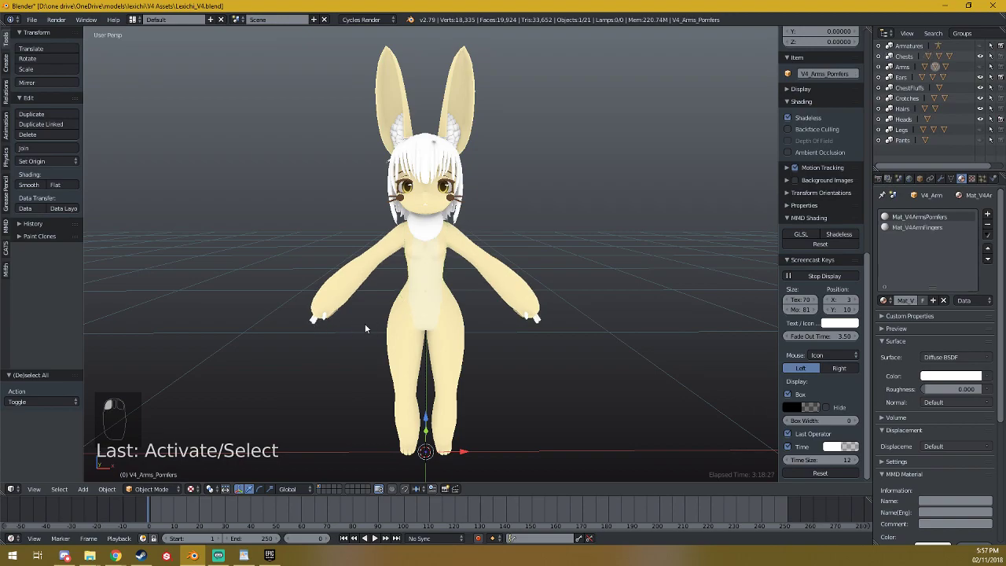
pyautogui.moveTo(368, 329)
pyautogui.mouseDown(button='middle')
pyautogui.moveTo(528, 297)
pyautogui.moveTo(519, 297)
pyautogui.moveTo(532, 278)
pyautogui.moveTo(586, 294)
pyautogui.moveTo(499, 293)
pyautogui.moveTo(420, 313)
pyautogui.mouseUp(button='middle')
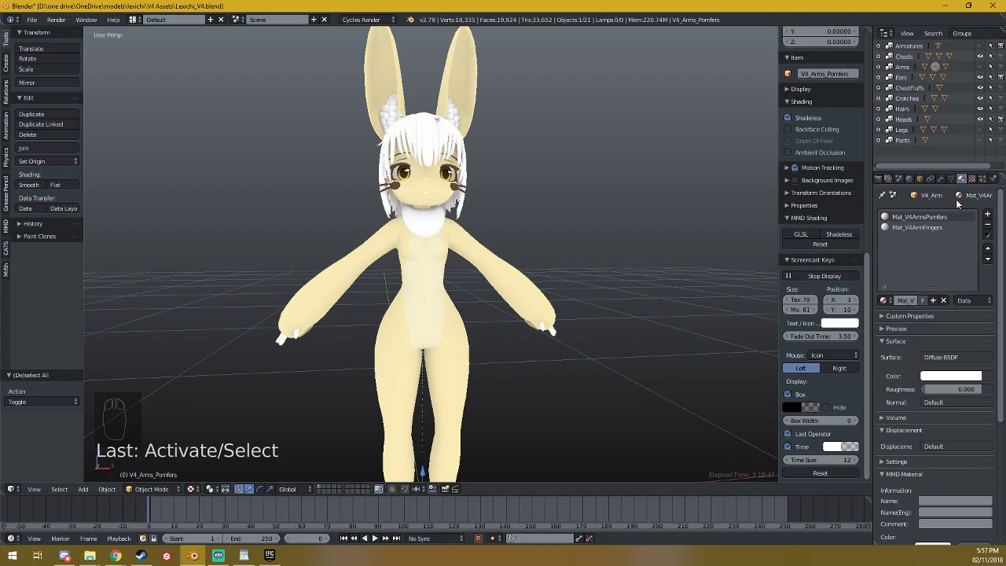
pyautogui.moveTo(967, 179)
pyautogui.mouseDown(button='middle')
pyautogui.moveTo(846, 175)
pyautogui.moveTo(954, 178)
pyautogui.mouseUp(button='middle')
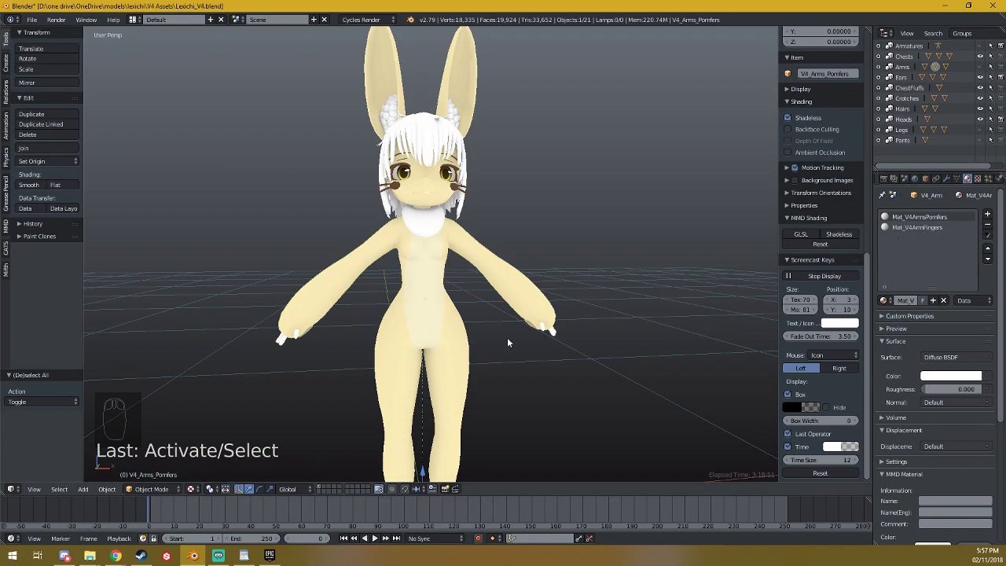
pyautogui.click(456, 372)
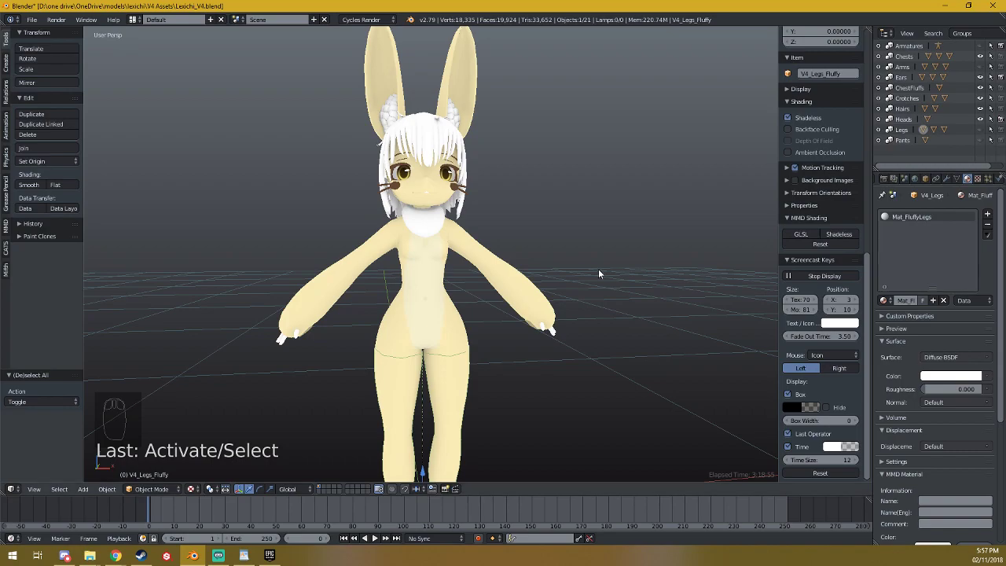
pyautogui.click(508, 264)
pyautogui.click(428, 185)
pyautogui.scroll(-3, 915, 243)
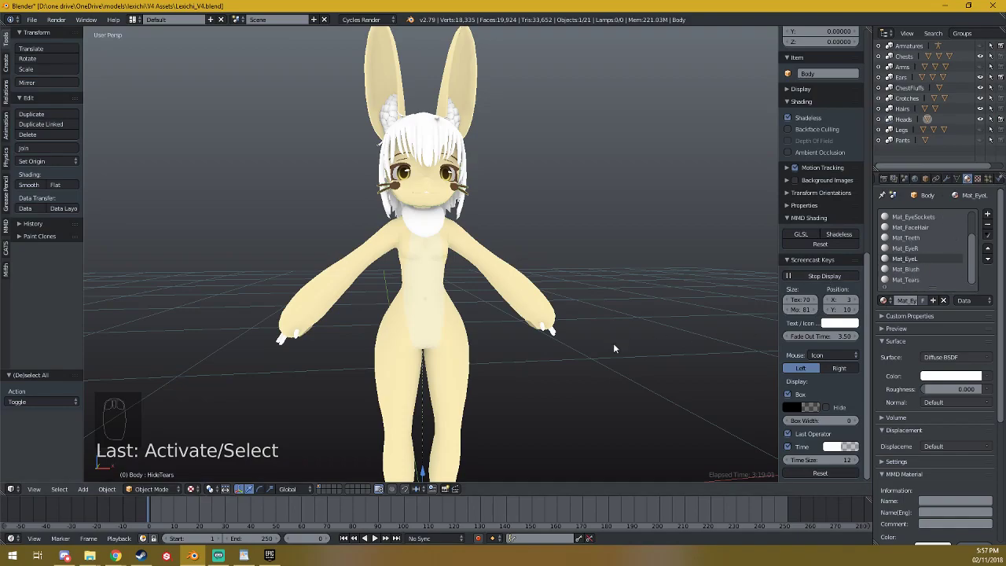
pyautogui.click(432, 386)
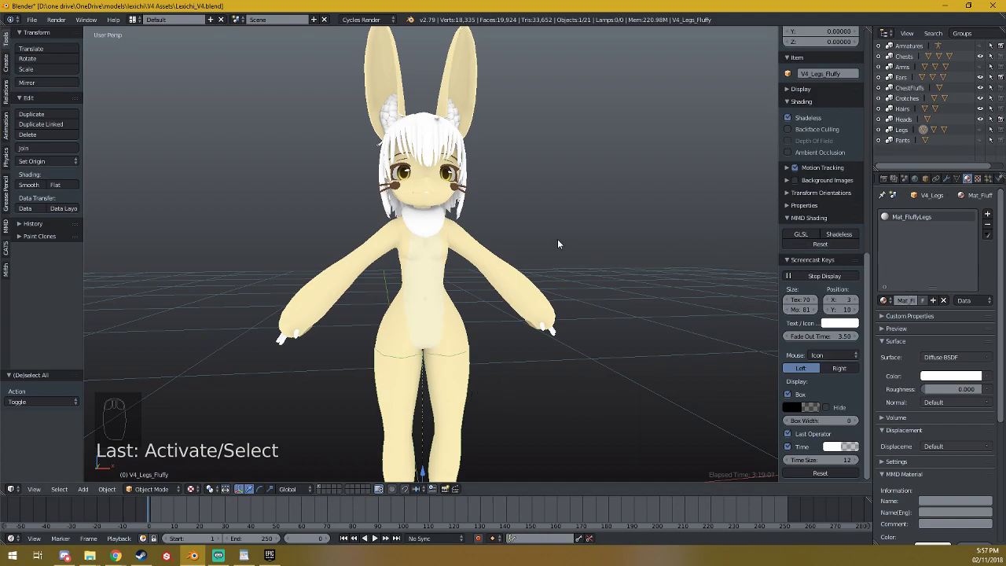
# Try the UV Editing screen layout, then return to the Default layout
pyautogui.click(135, 22)
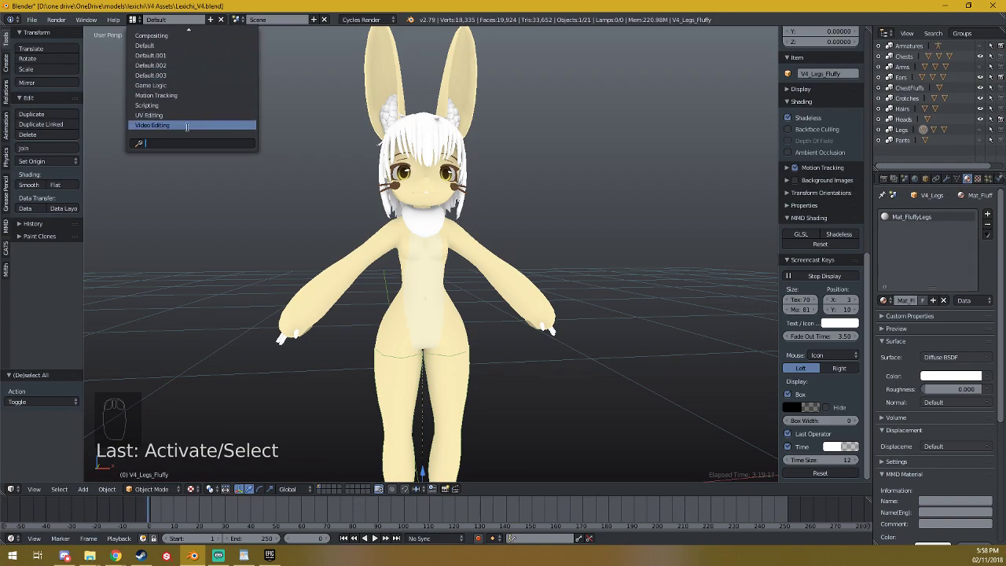
pyautogui.click(184, 115)
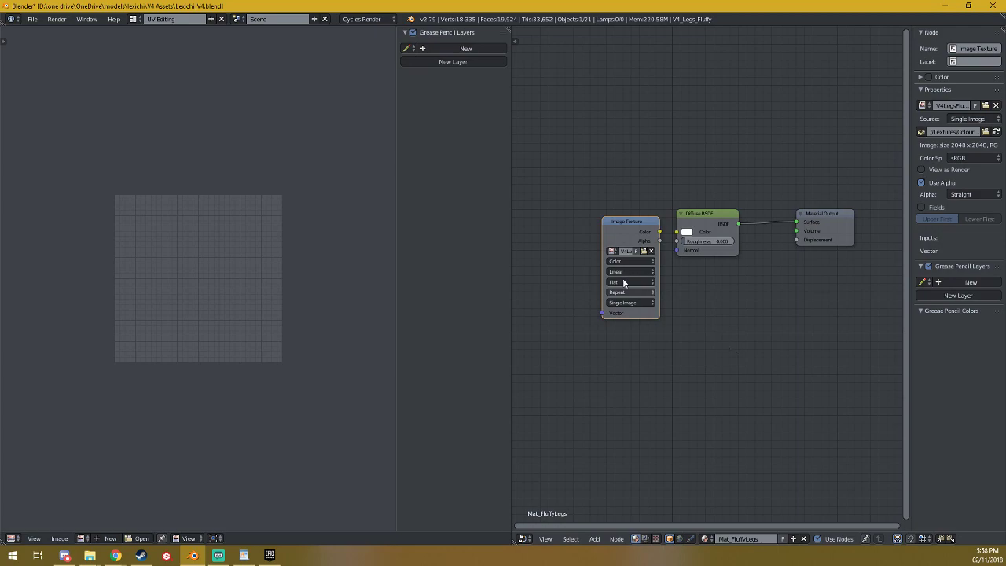
pyautogui.click(134, 19)
pyautogui.click(147, 46)
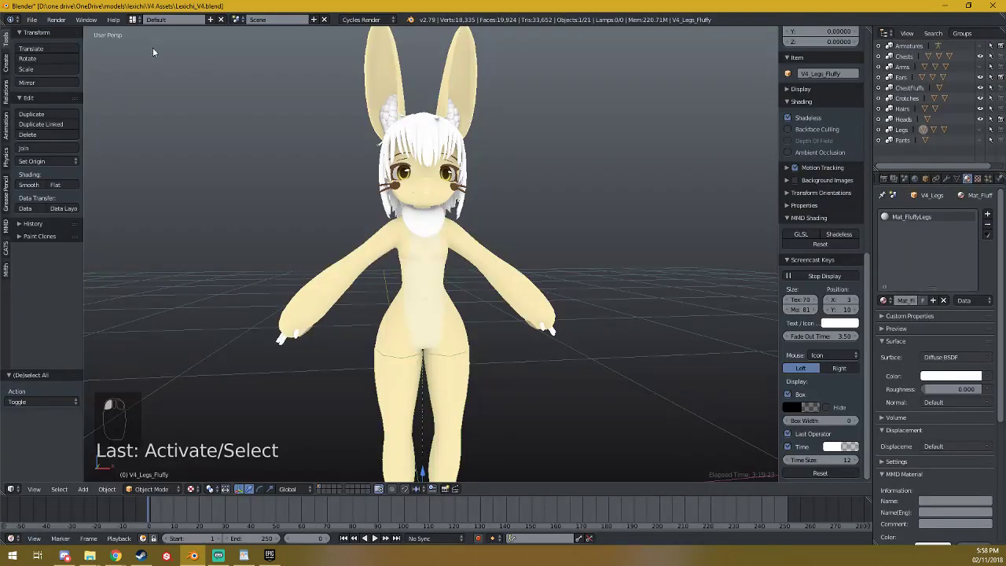
# Duplicate the Blender window and set the new window to the UV Editing layout
pyautogui.click(87, 19)
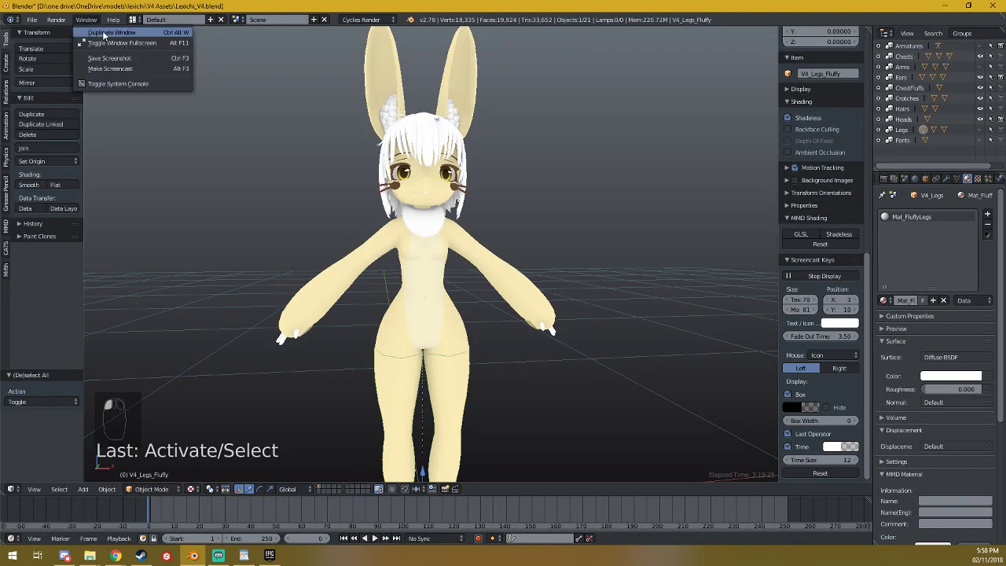
pyautogui.click(118, 34)
pyautogui.moveTo(204, 11); pyautogui.dragTo(203, 5)
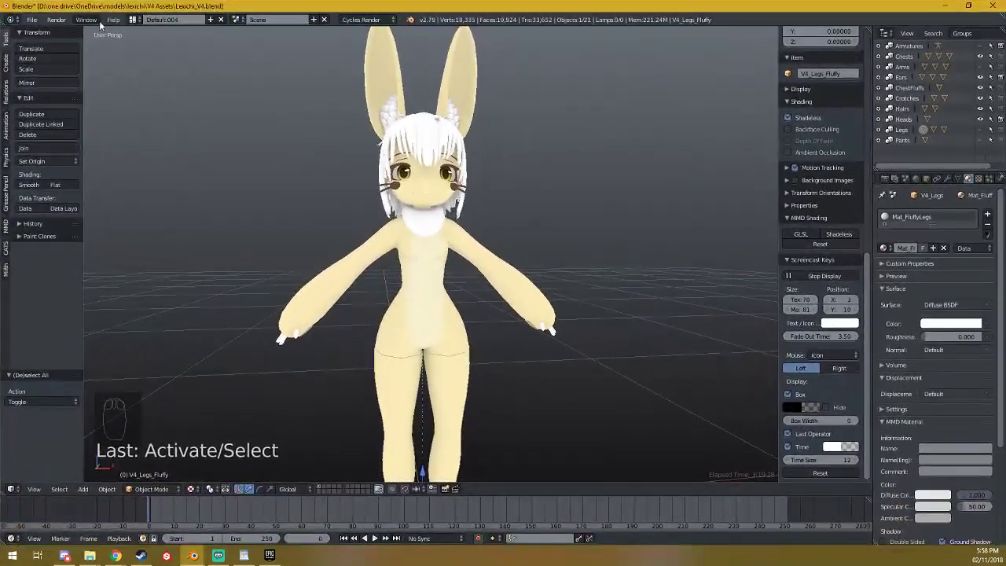
pyautogui.click(87, 19)
pyautogui.moveTo(113, 19)
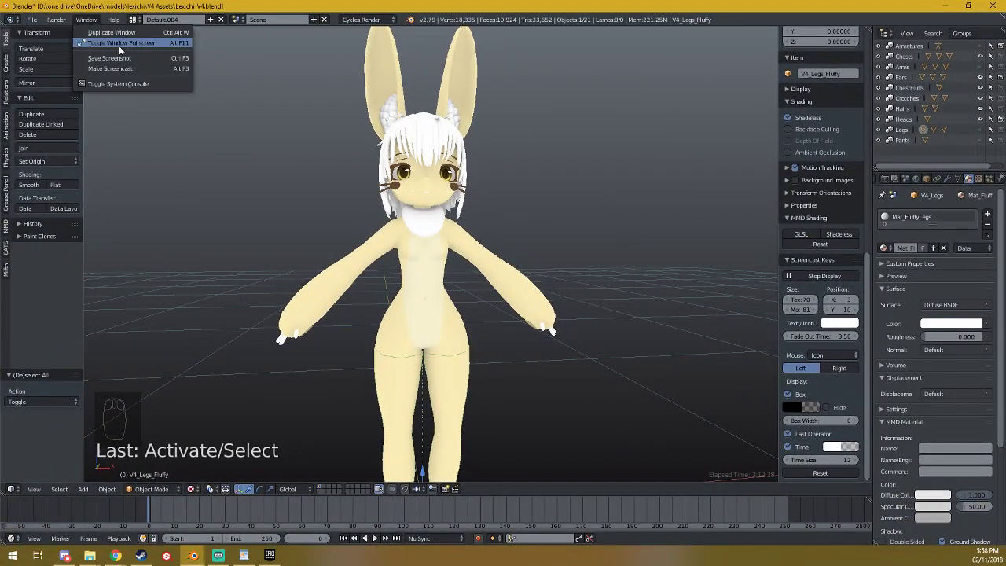
pyautogui.click(133, 19)
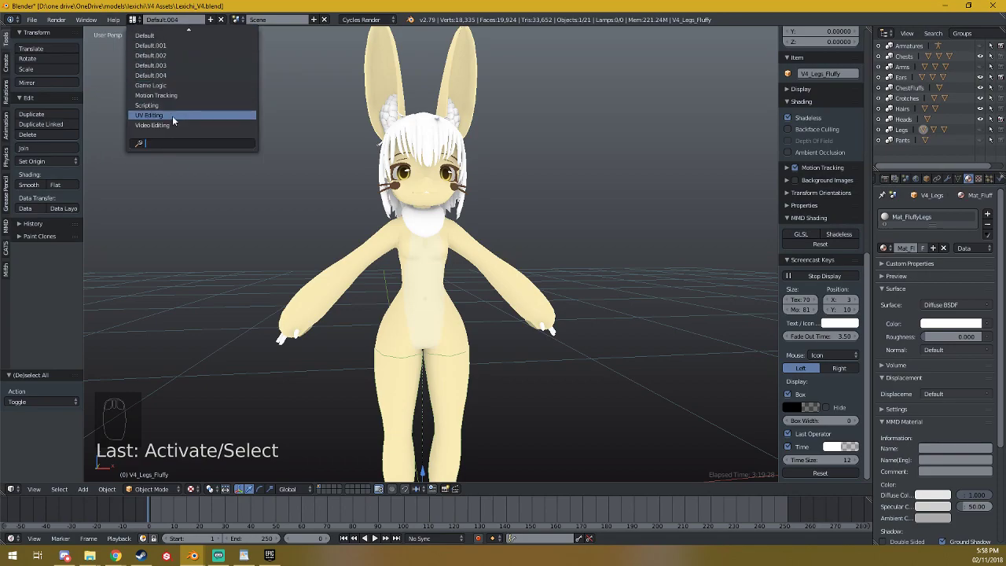
pyautogui.click(172, 115)
# Move the UV Editing window aside, then maximise it to fill the screen
pyautogui.moveTo(713, 319); pyautogui.dragTo(745, 344, button='middle')
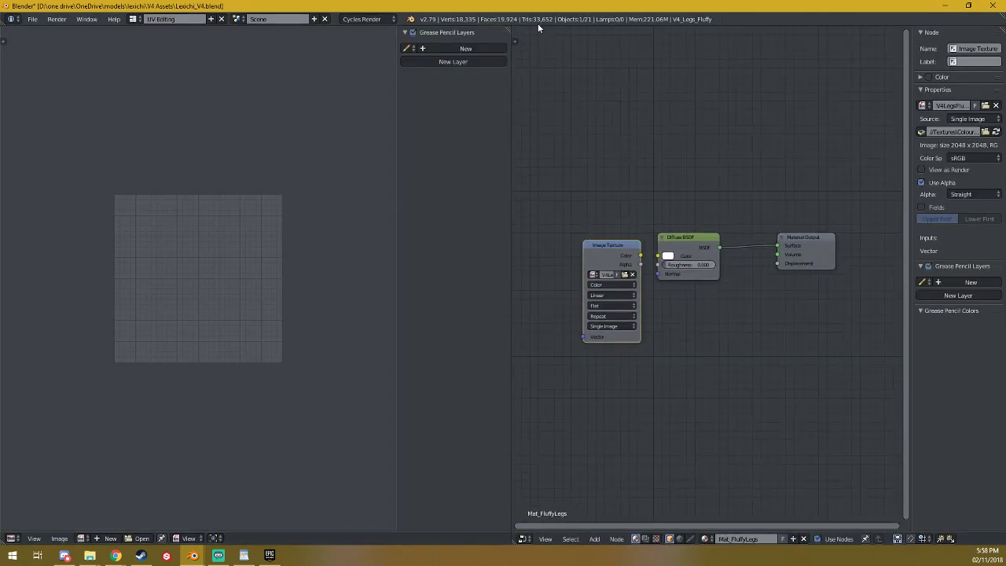
pyautogui.moveTo(538, 10)
pyautogui.mouseDown()
pyautogui.moveTo(532, 331)
pyautogui.moveTo(515, 299)
pyautogui.moveTo(530, 284)
pyautogui.moveTo(495, 216)
pyautogui.mouseUp()
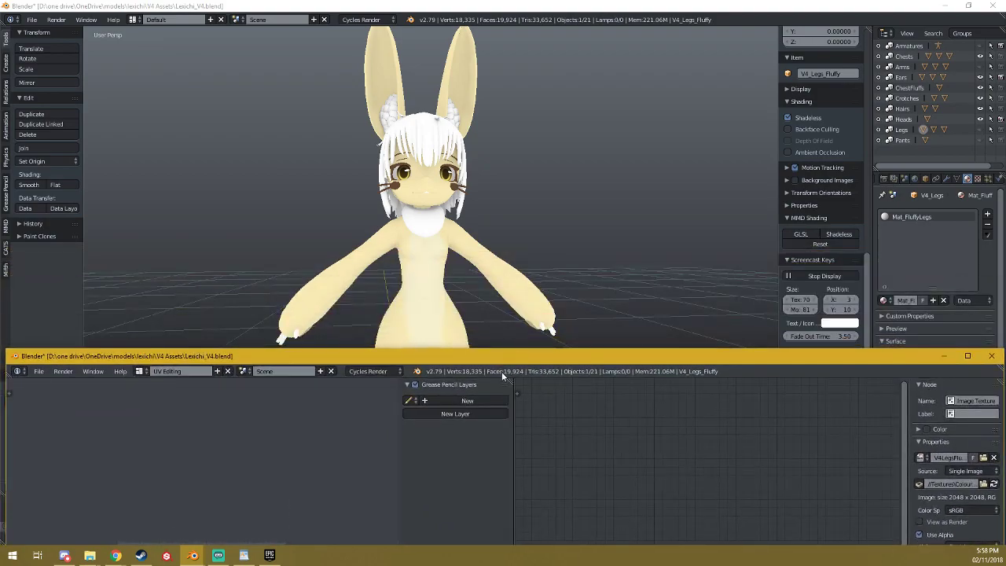
pyautogui.moveTo(494, 155); pyautogui.dragTo(480, 1)
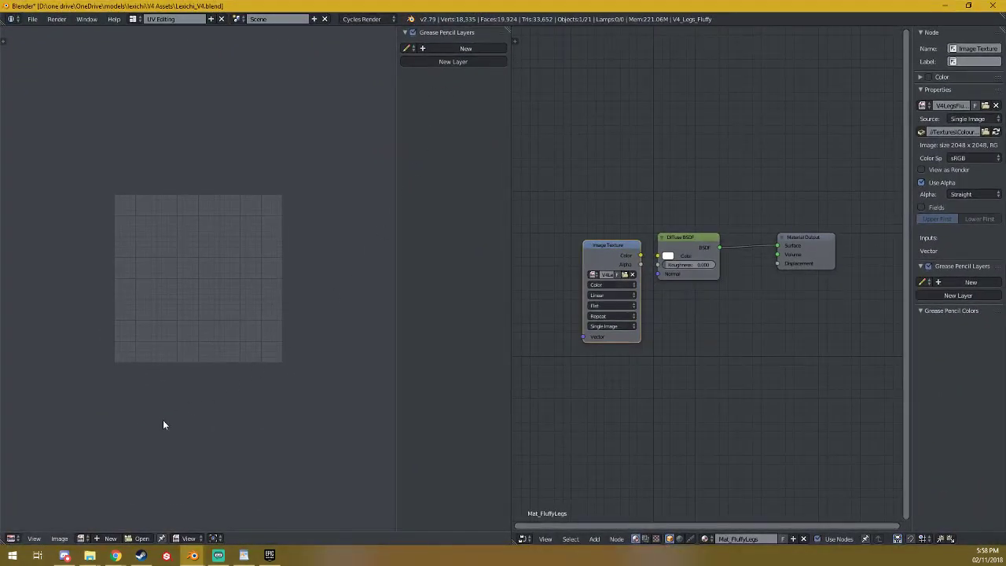
# Turn the left area into a 3D View showing the avatar from a level front angle
pyautogui.click(13, 542)
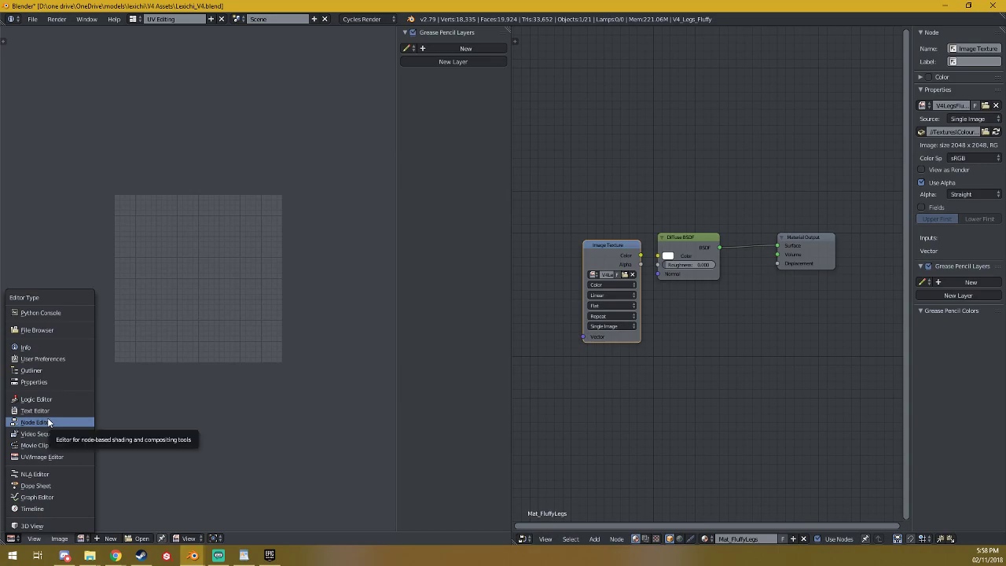
pyautogui.click(32, 525)
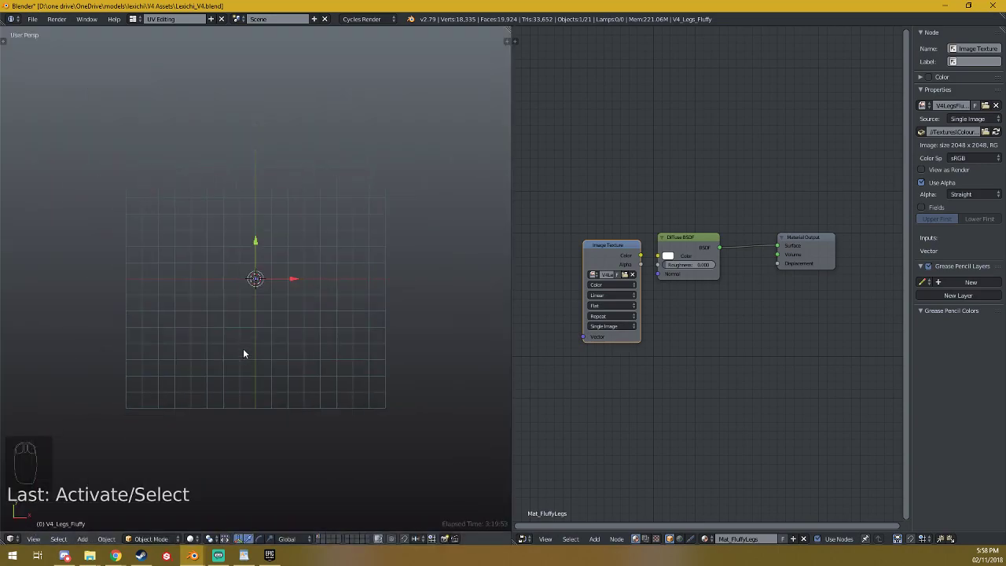
pyautogui.scroll(2, 243, 348)
pyautogui.moveTo(244, 303); pyautogui.dragTo(240, 319, button='middle')
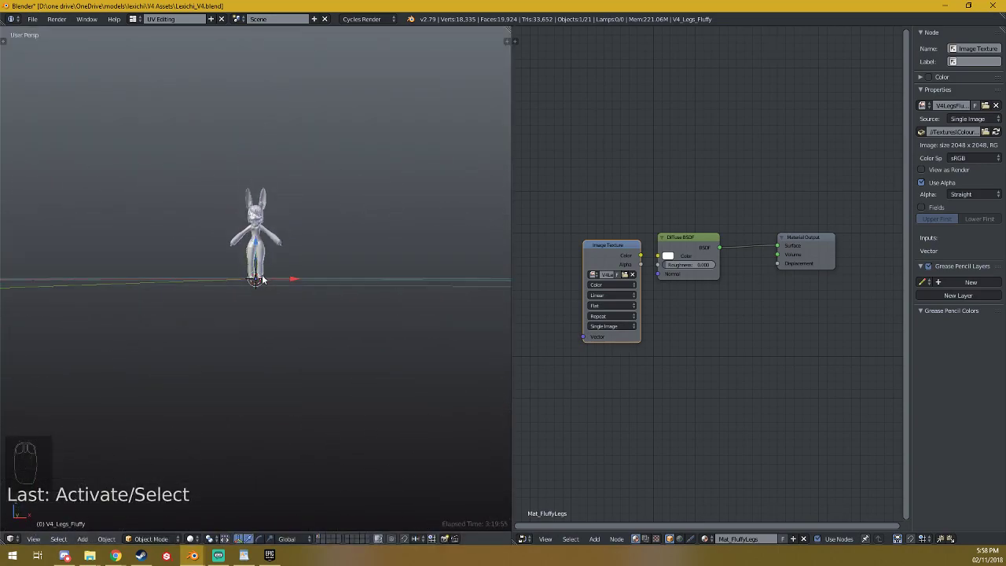
pyautogui.click(11, 538)
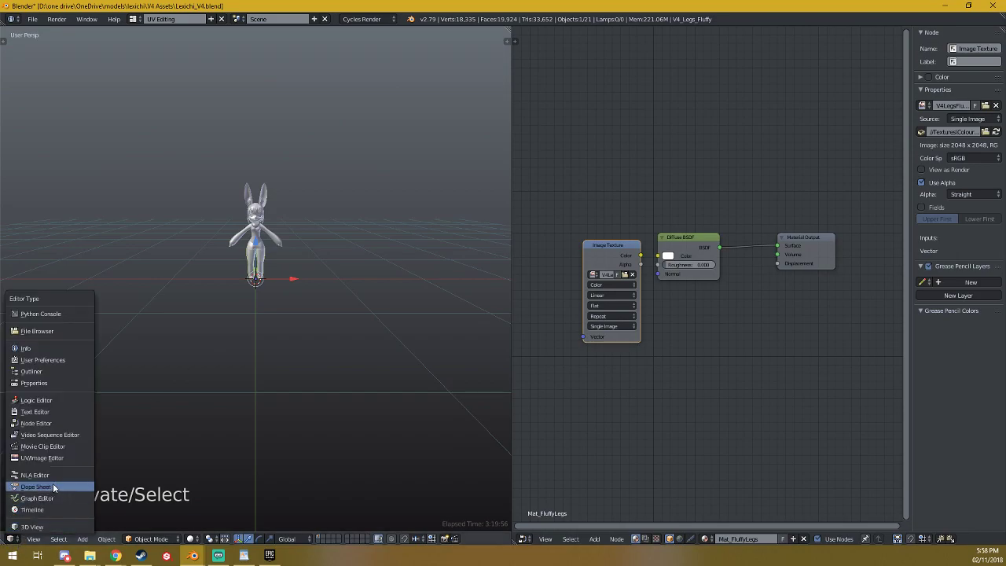
pyautogui.click(59, 456)
pyautogui.scroll(2, 209, 299)
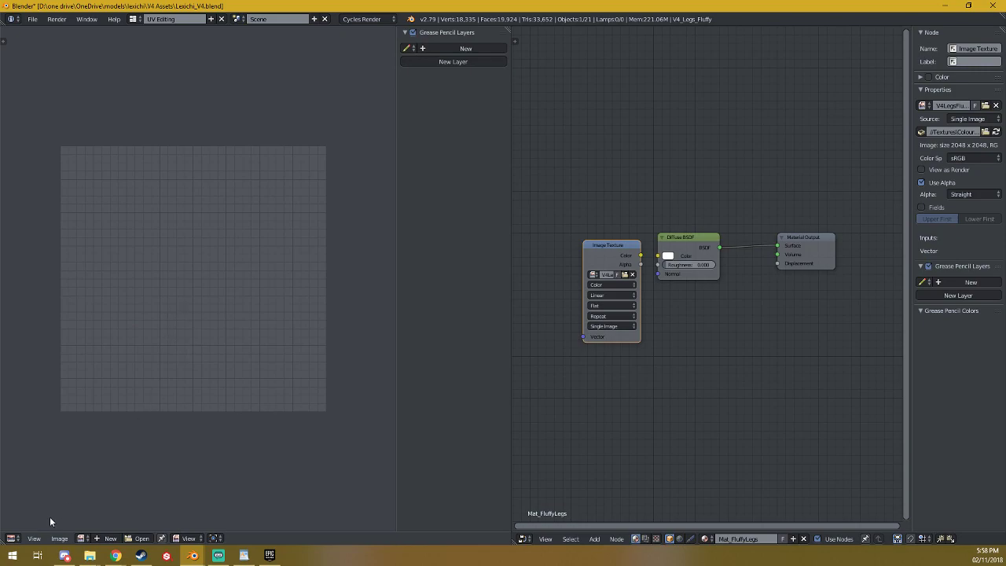
pyautogui.click(81, 538)
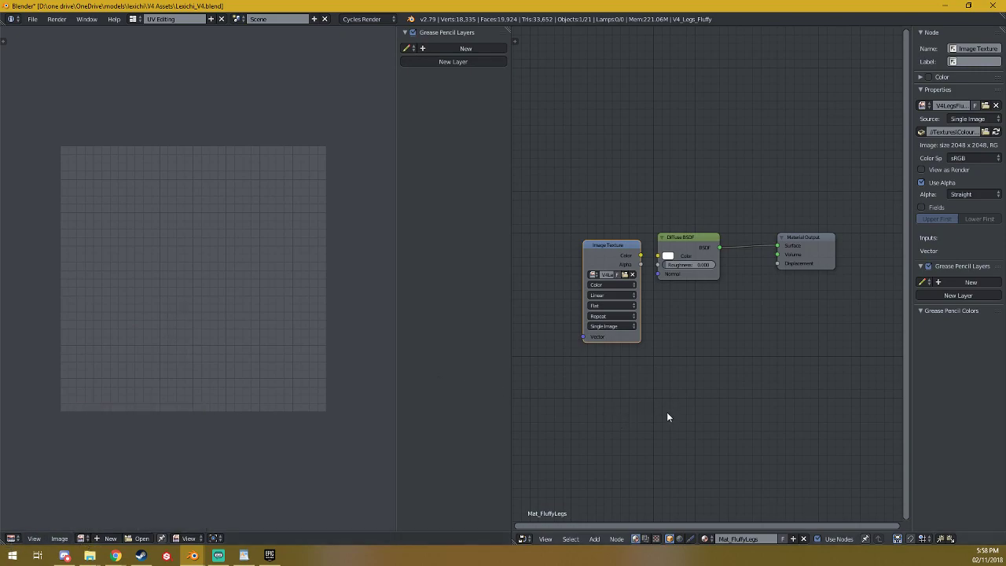
pyautogui.moveTo(659, 397); pyautogui.dragTo(671, 381, button='middle')
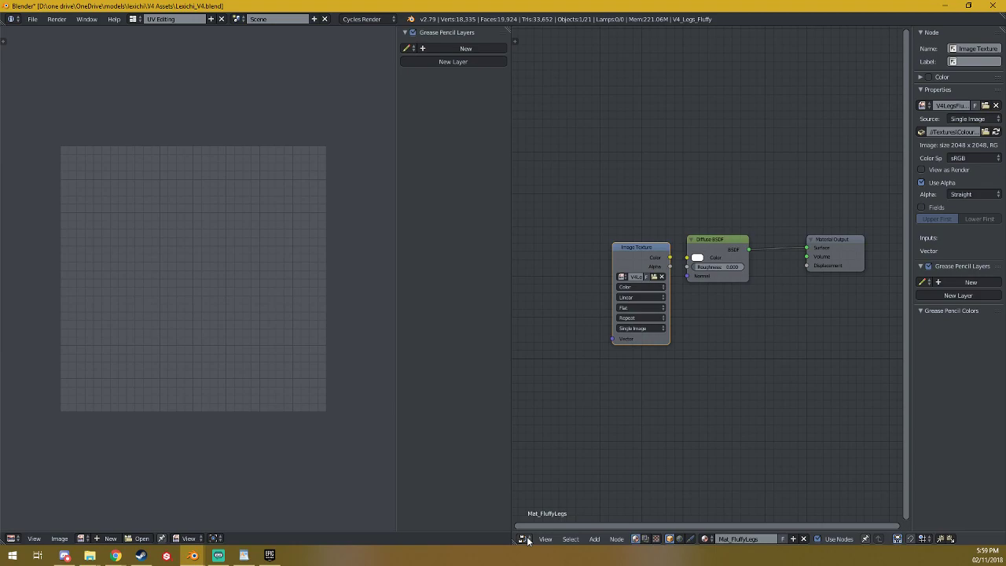
pyautogui.click(12, 539)
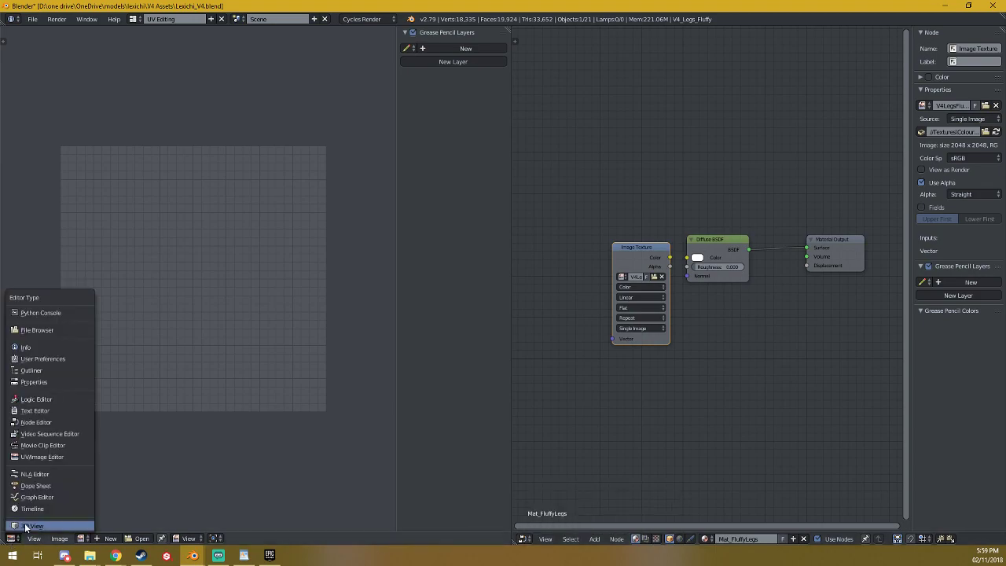
pyautogui.click(26, 525)
# Show the Mat_FluffyLegs node tree in the left area and browse the Image Texture images
pyautogui.click(11, 539)
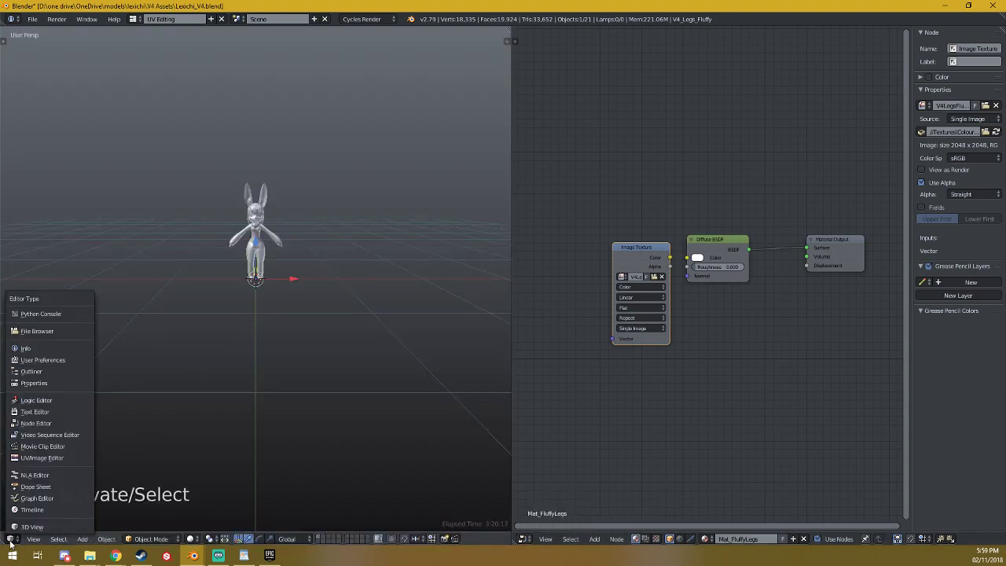
pyautogui.click(59, 424)
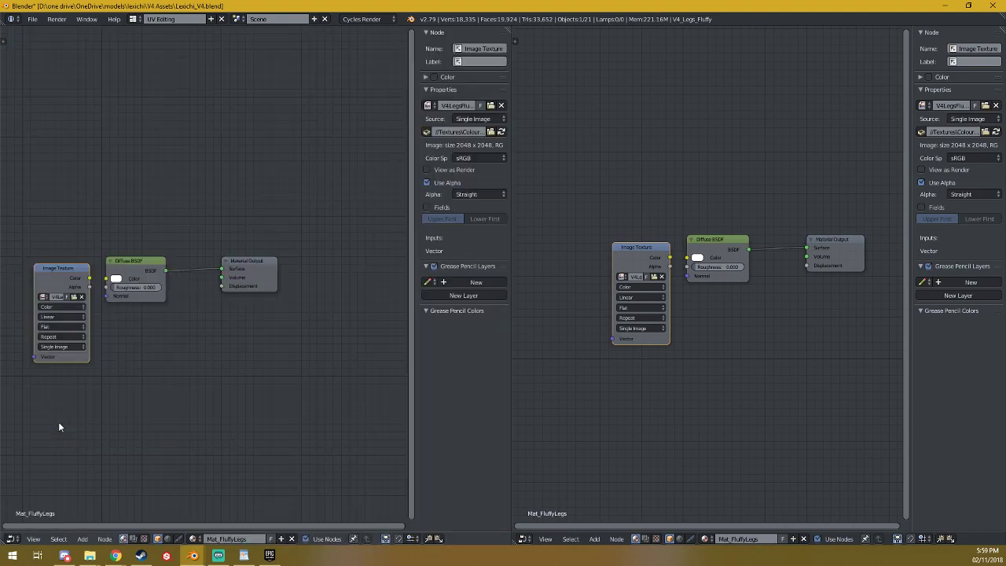
pyautogui.moveTo(157, 332); pyautogui.dragTo(275, 338, button='middle')
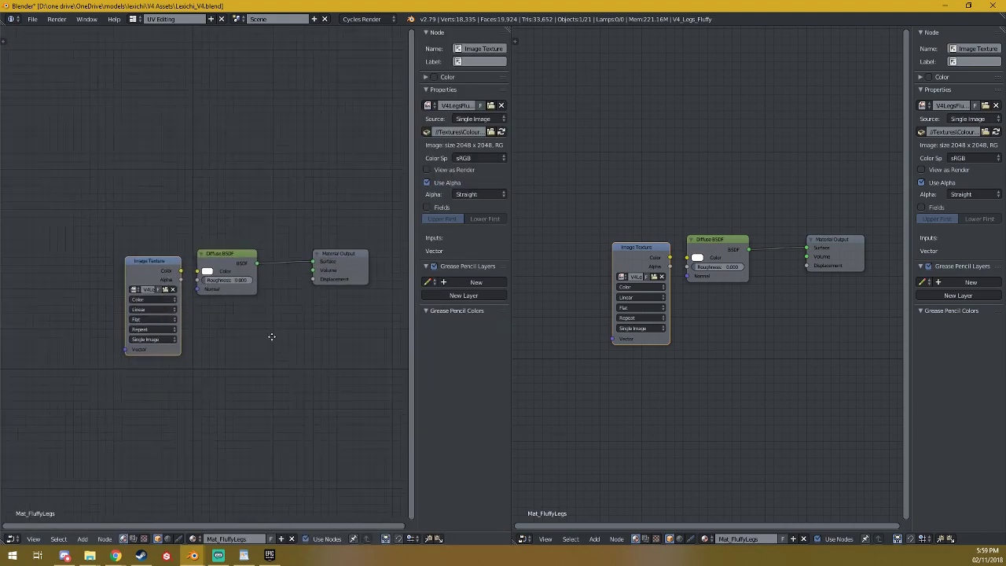
pyautogui.scroll(1, 202, 424)
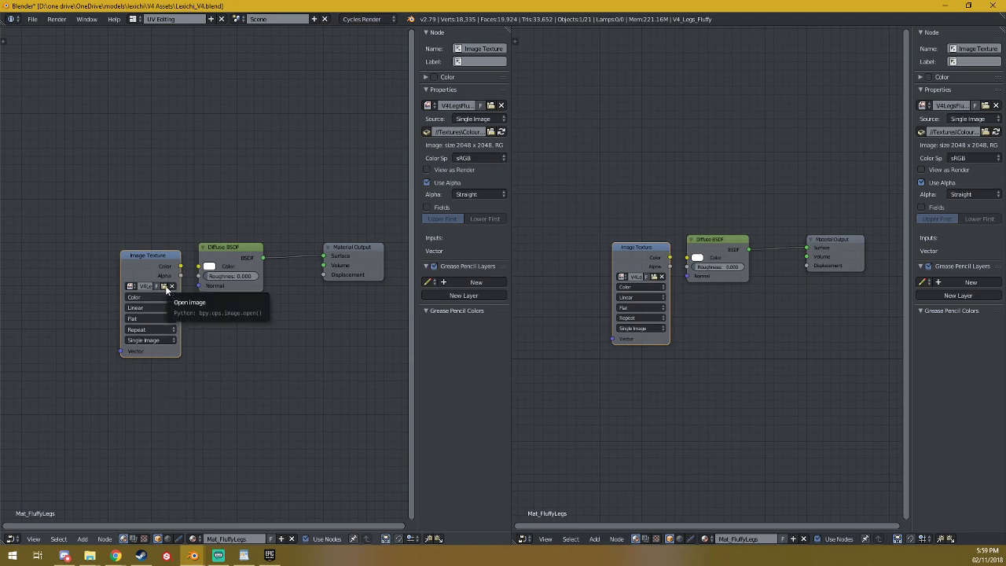
pyautogui.click(130, 286)
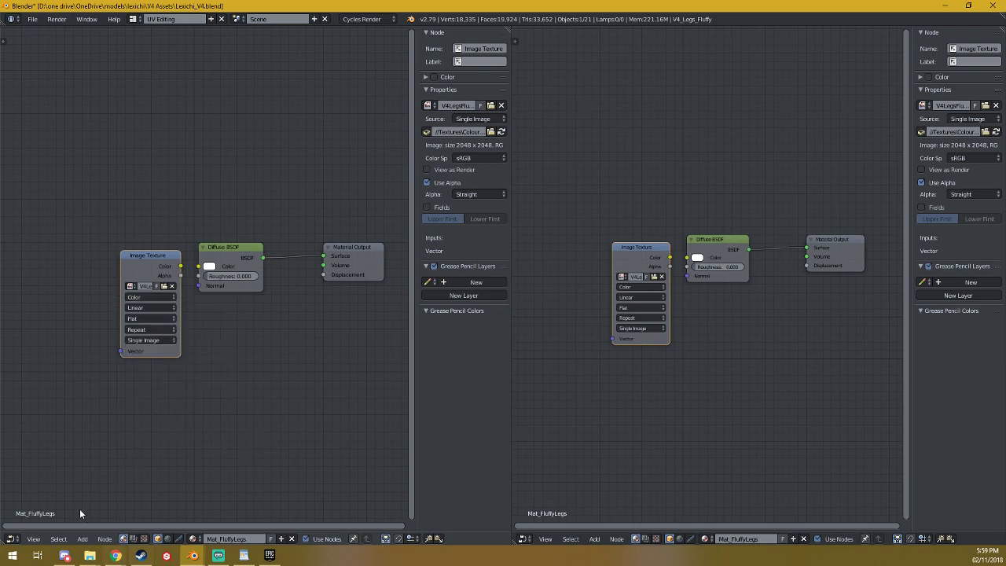
# Switch the left area to the UV/Image Editor and browse images again
pyautogui.click(12, 539)
pyautogui.click(47, 446)
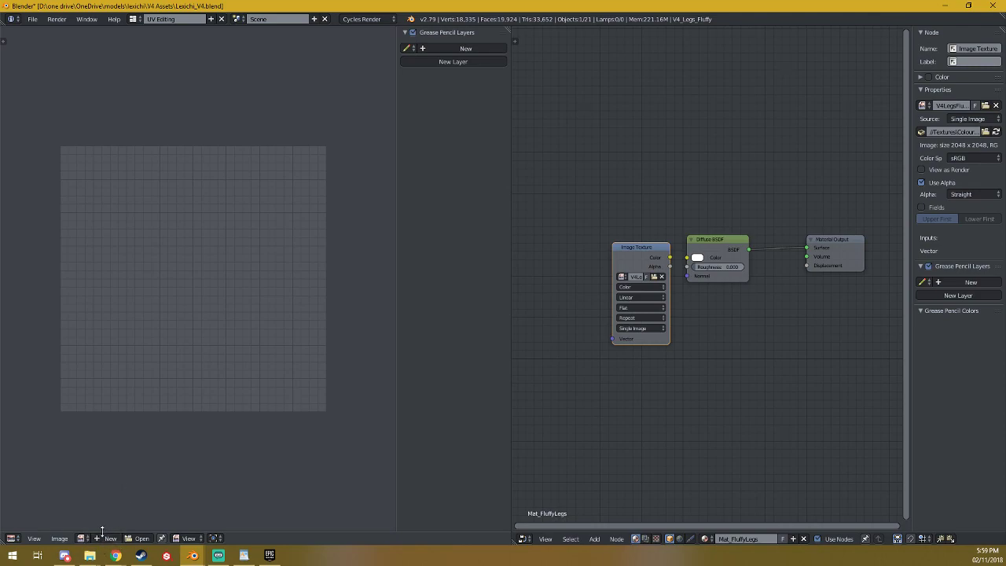
pyautogui.click(622, 276)
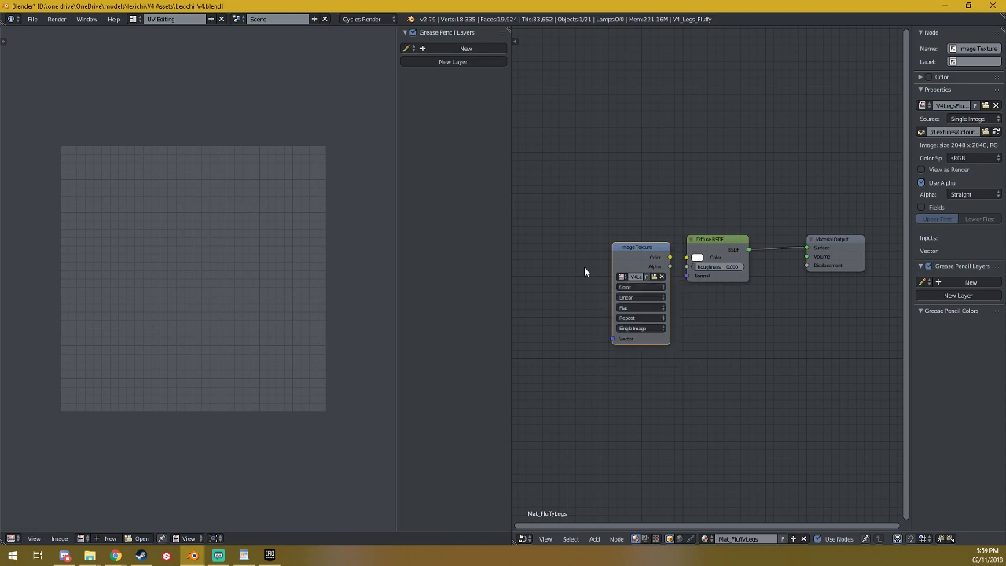
pyautogui.click(654, 275)
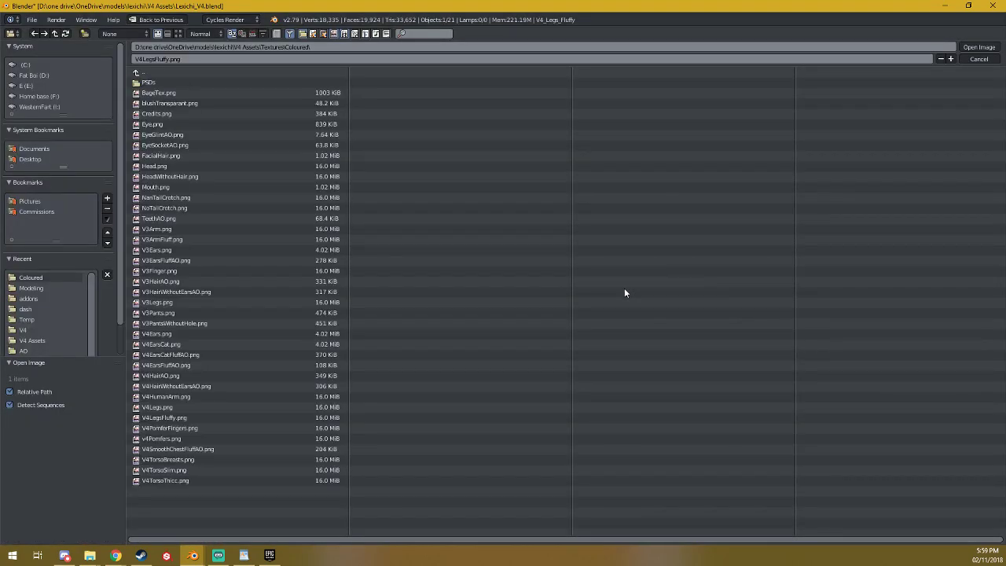
pyautogui.click(179, 34)
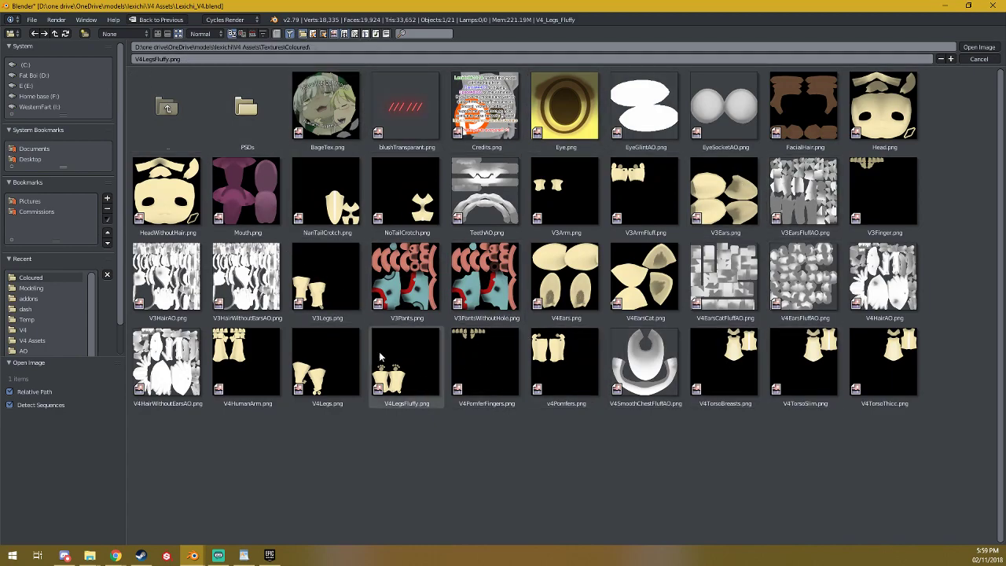
pyautogui.click(137, 93)
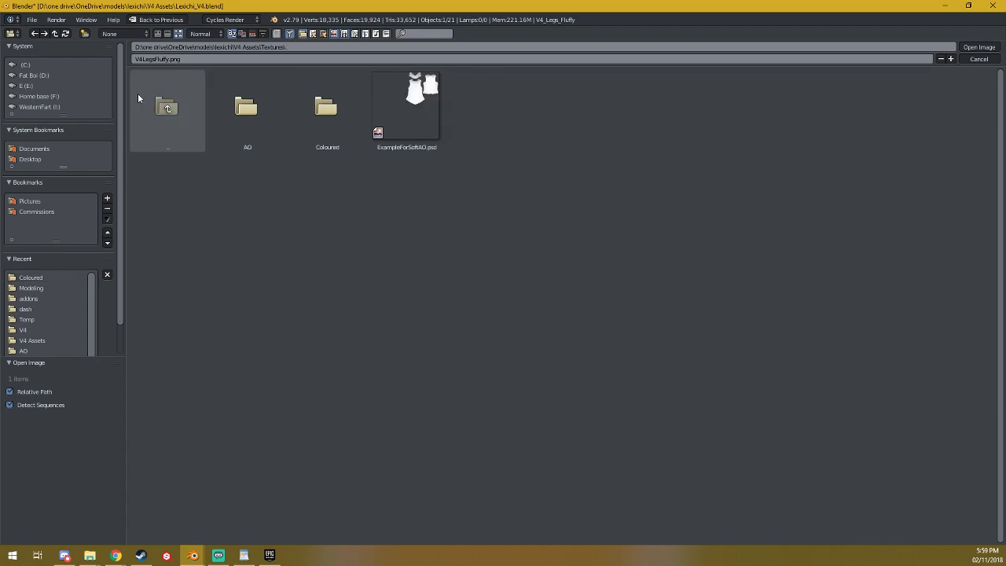
pyautogui.click(246, 106)
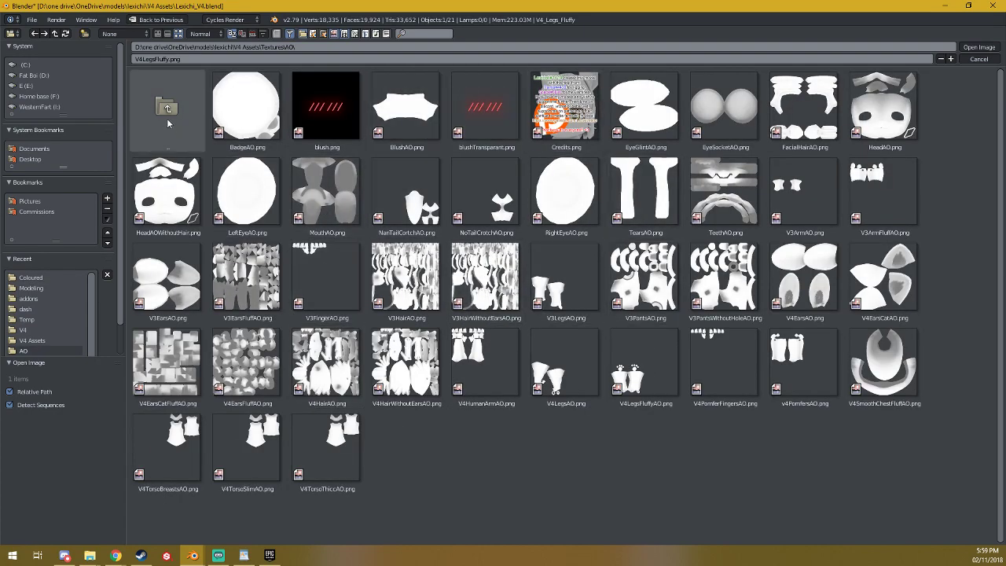
pyautogui.click(166, 110)
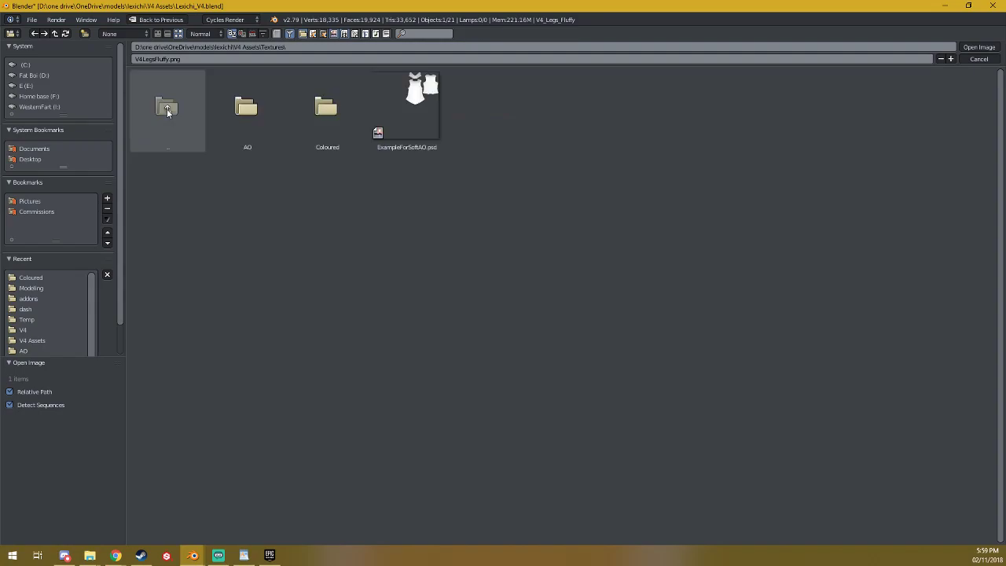
pyautogui.click(341, 110)
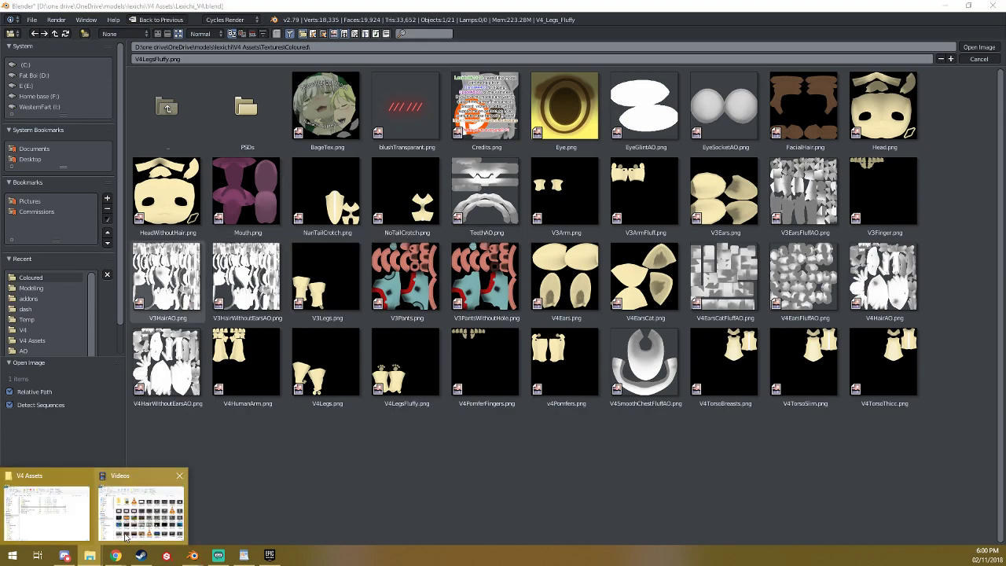
pyautogui.click(47, 507)
pyautogui.doubleClick(292, 192)
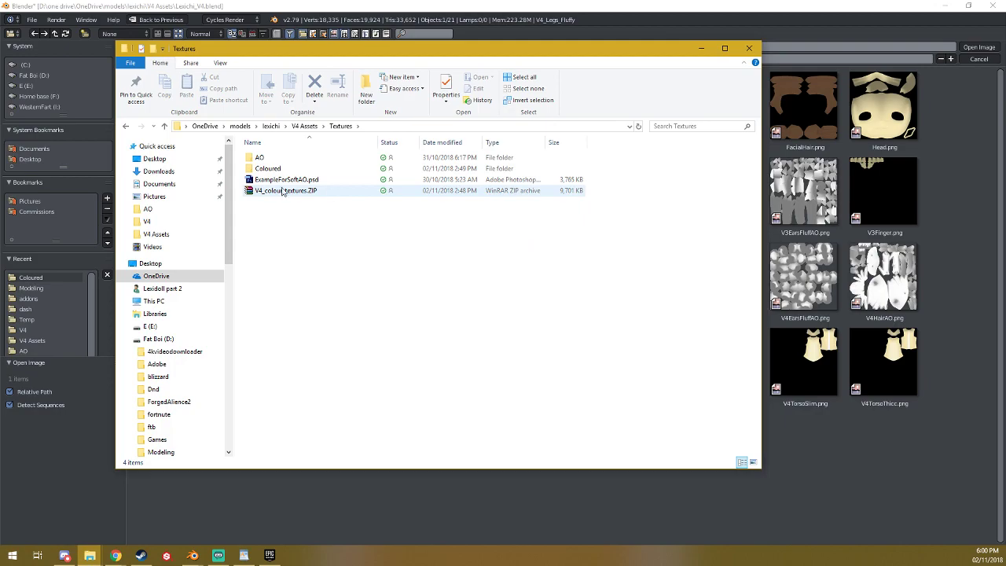
pyautogui.moveTo(285, 190)
pyautogui.doubleClick(262, 158)
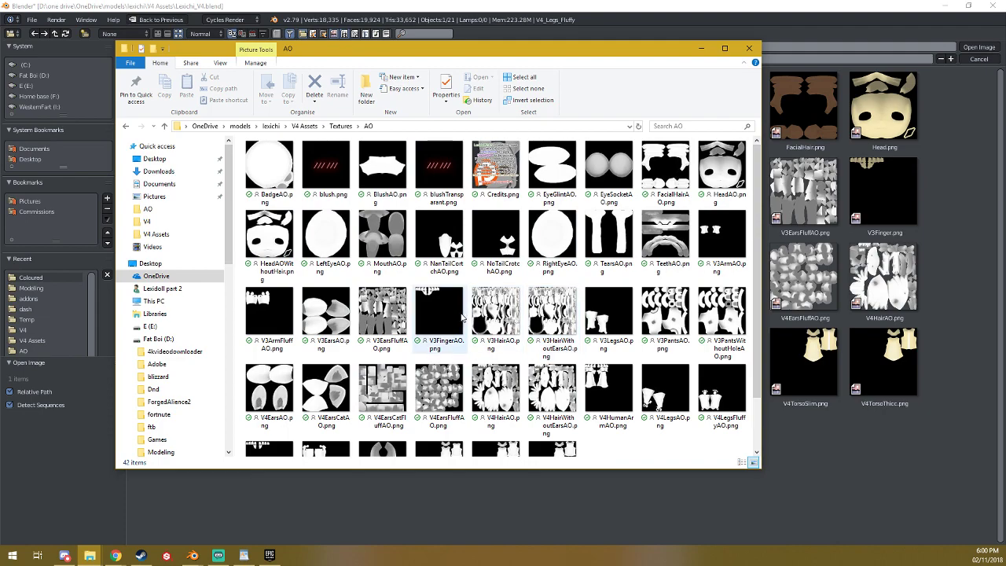
pyautogui.click(128, 127)
pyautogui.doubleClick(279, 173)
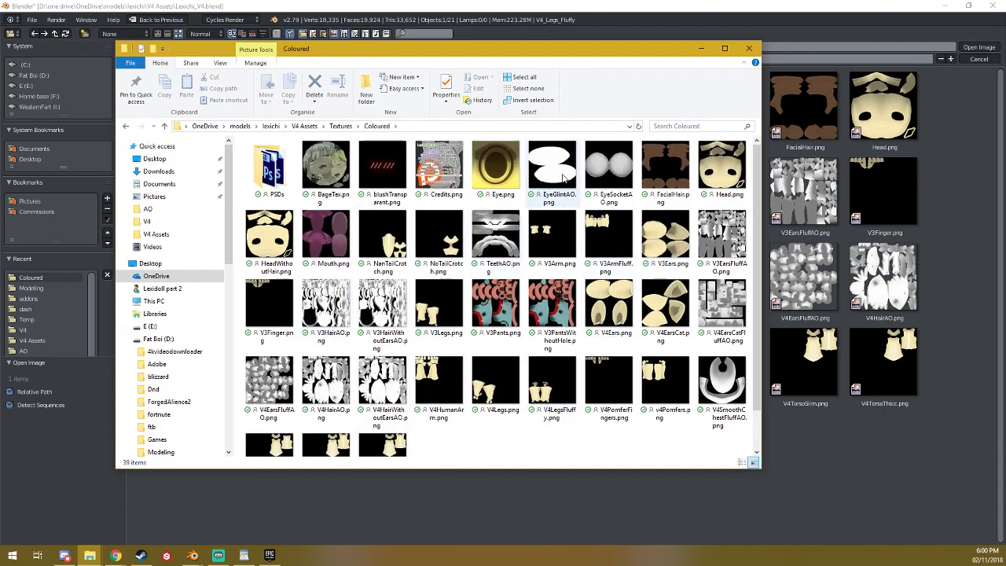
pyautogui.click(305, 228)
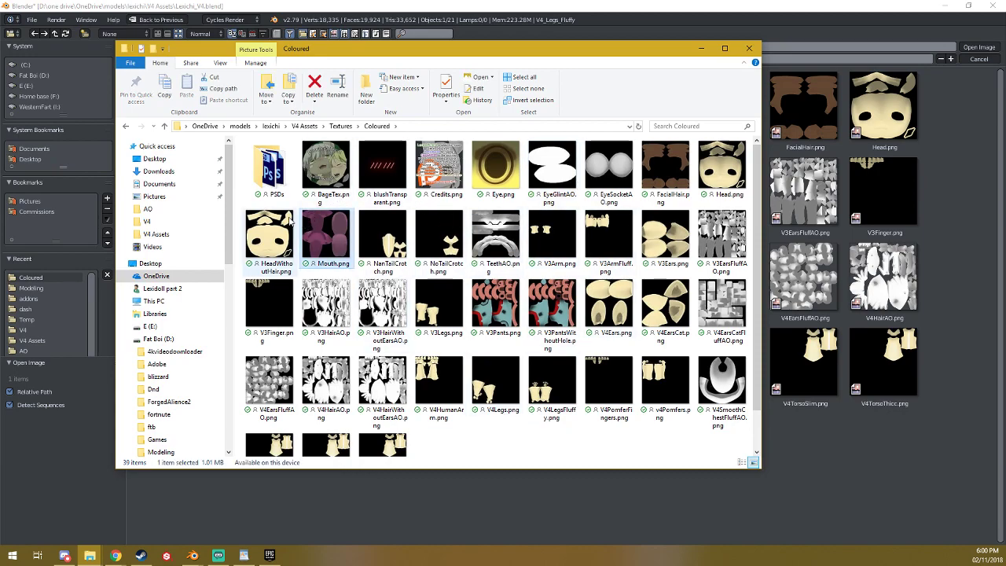
pyautogui.click(127, 127)
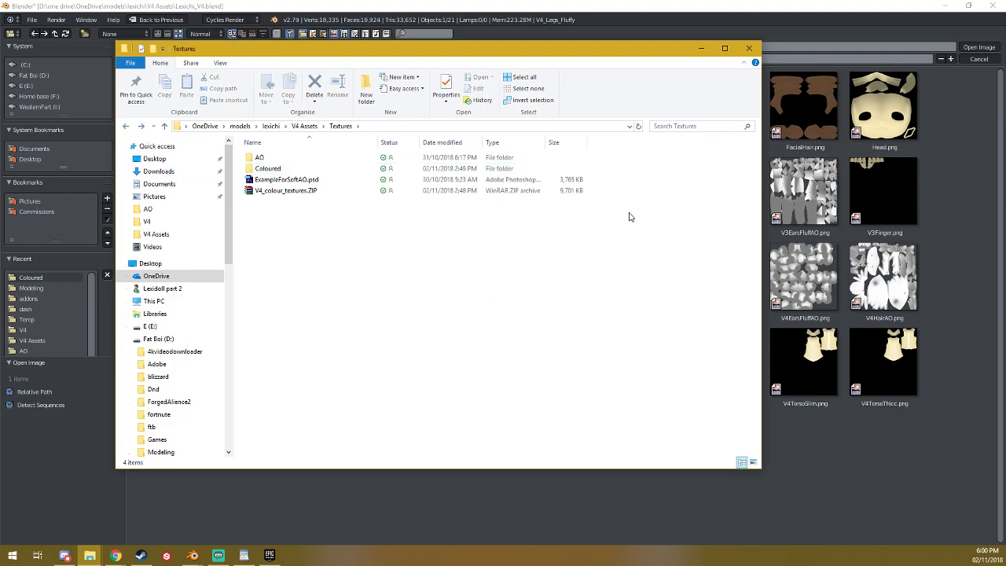
pyautogui.click(749, 48)
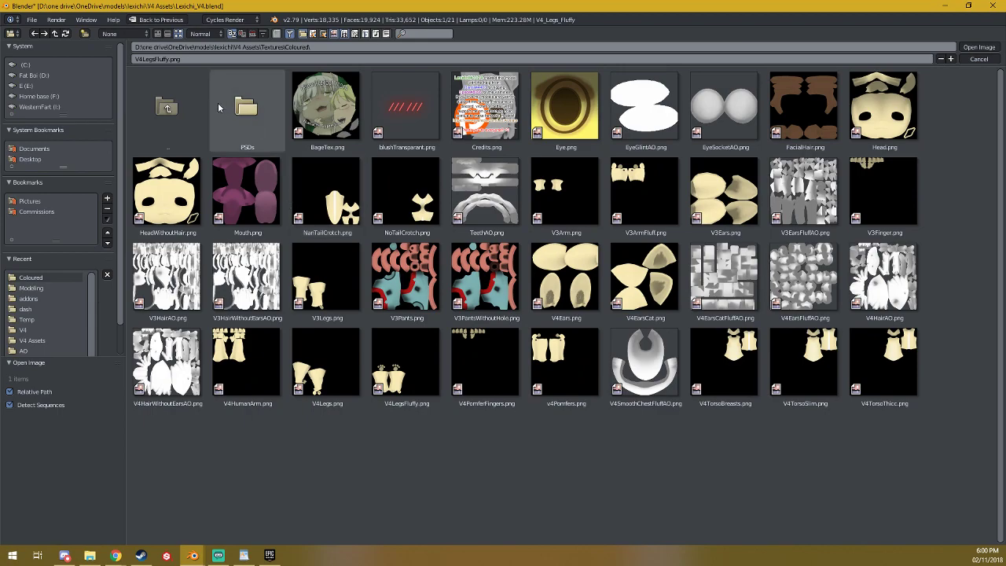
# Browse up to V4 Assets, into Textures > Coloured, and load V4LegsFluffy.png
pyautogui.click(162, 114)
pyautogui.click(186, 126)
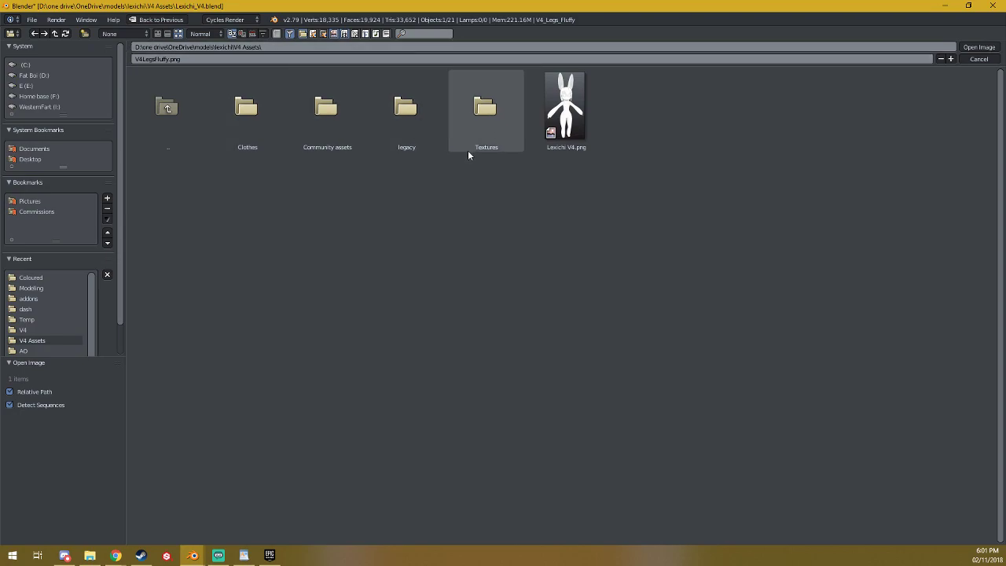
pyautogui.click(482, 122)
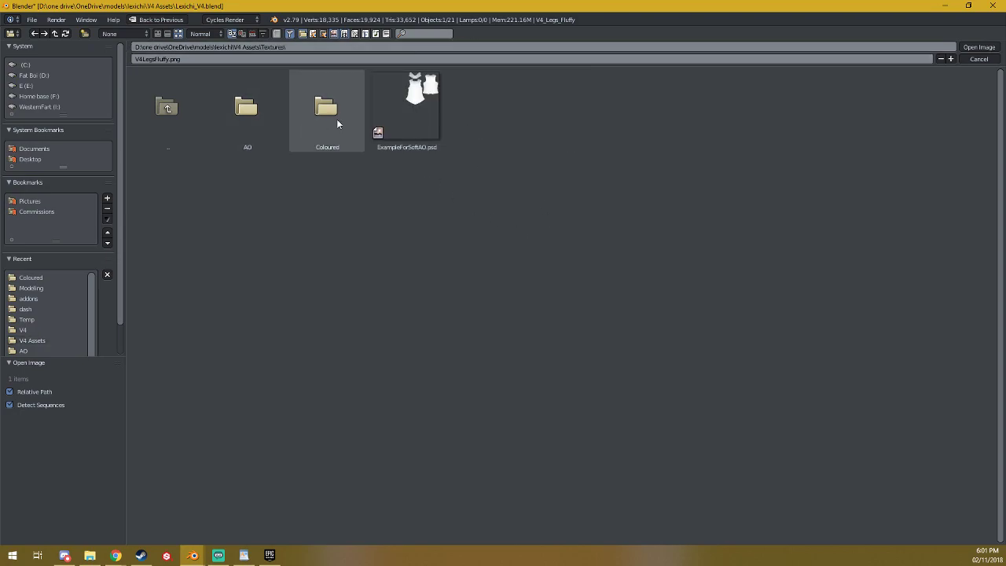
pyautogui.click(337, 121)
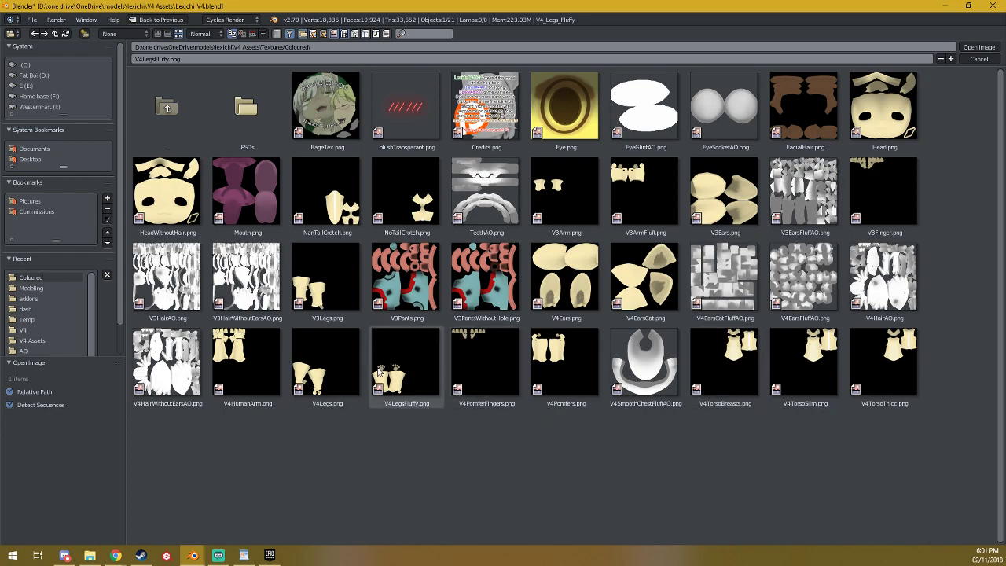
pyautogui.doubleClick(413, 376)
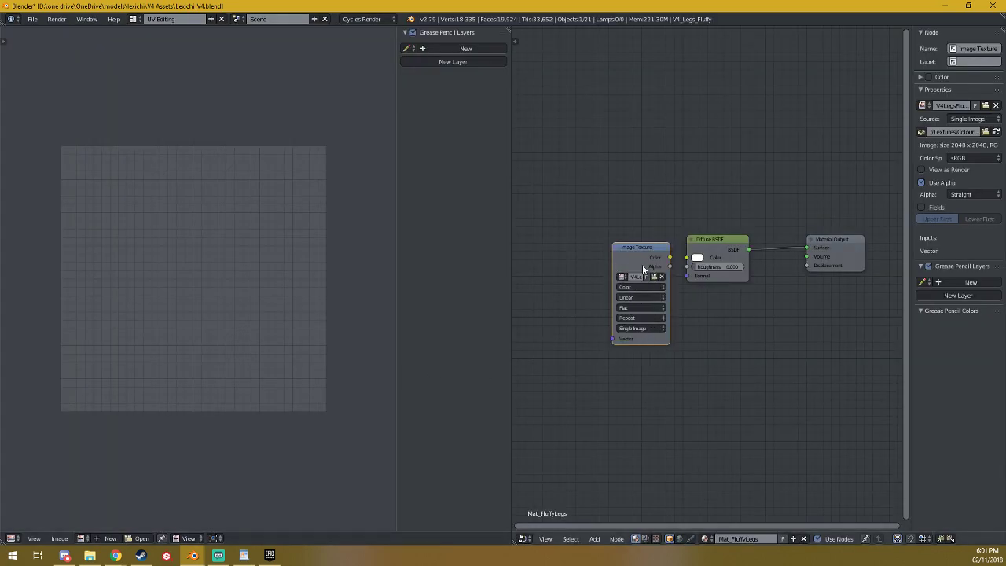
pyautogui.moveTo(645, 249); pyautogui.dragTo(638, 244)
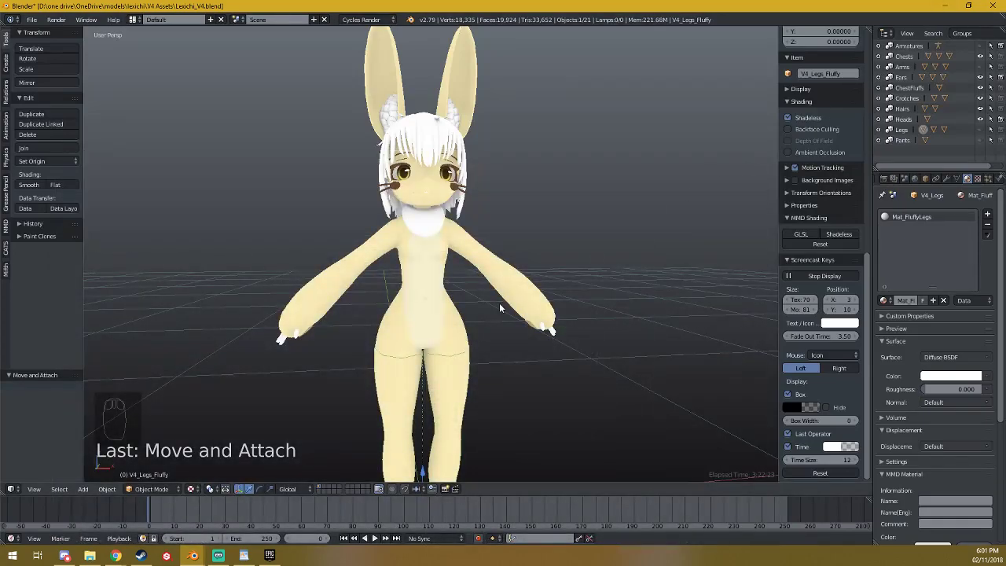
pyautogui.scroll(-2, 350, 399)
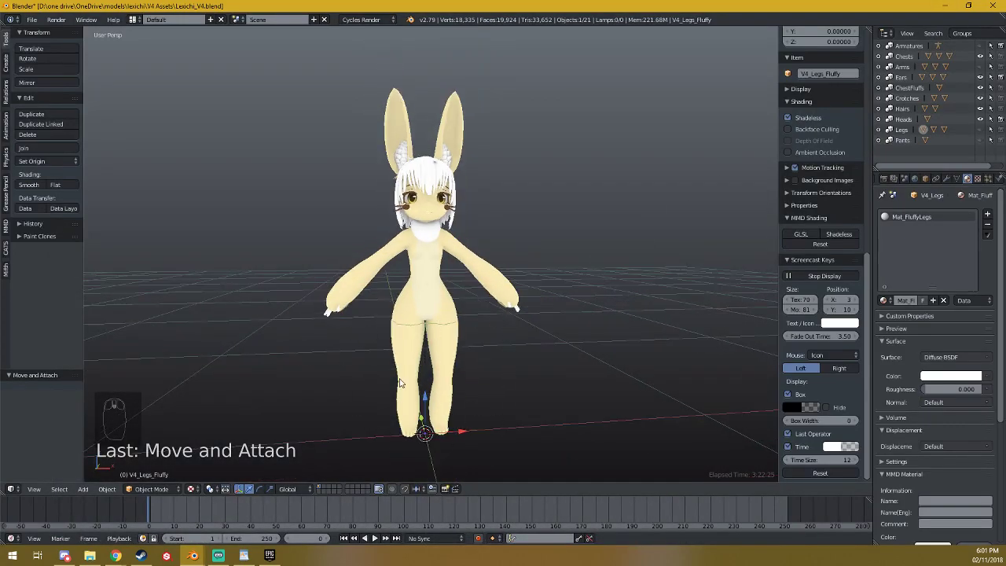
pyautogui.click(193, 556)
# Load V4LegsFluffyAO.png from Textures > AO into the Image Texture node, using thumbnail view
pyautogui.click(255, 512)
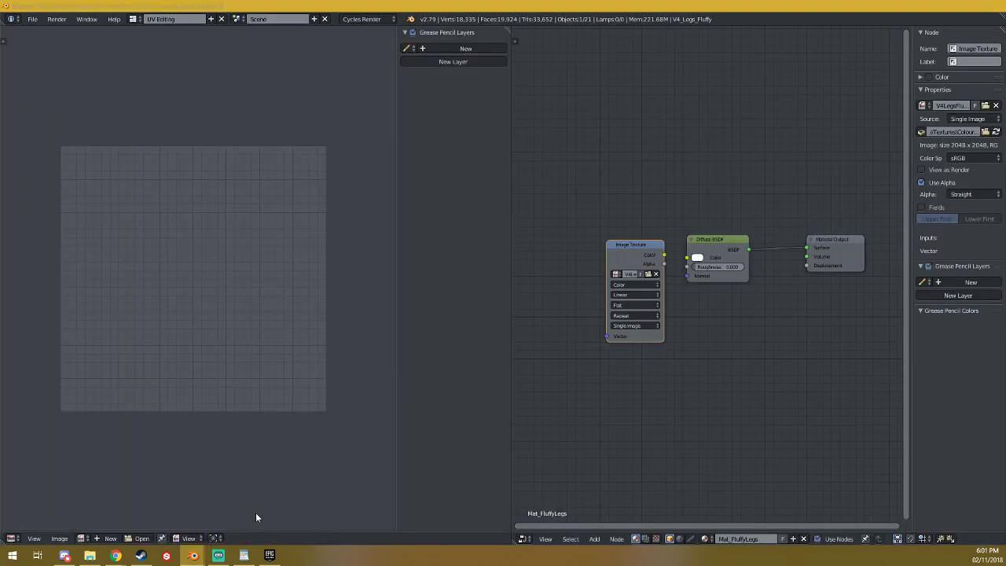
pyautogui.click(649, 274)
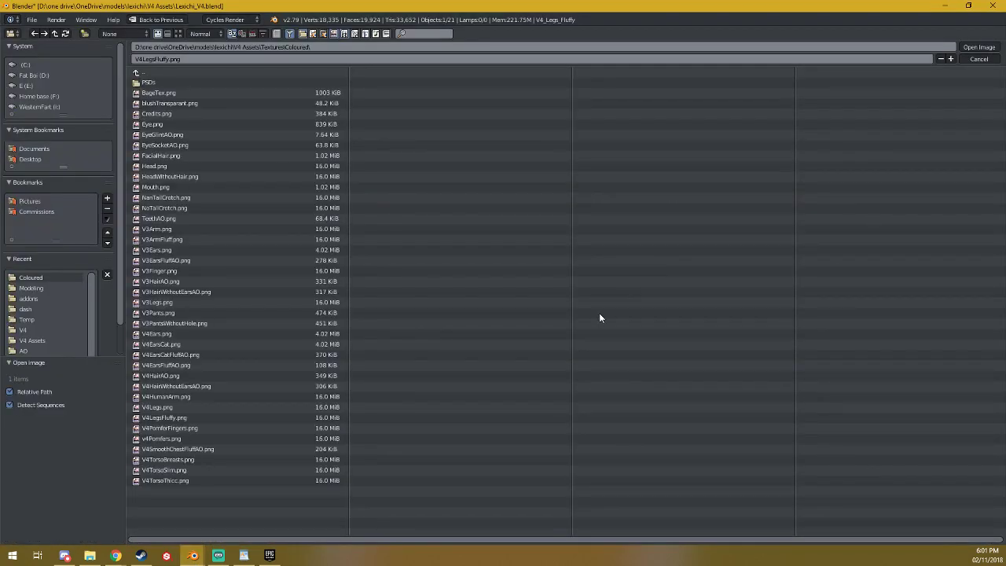
pyautogui.click(179, 34)
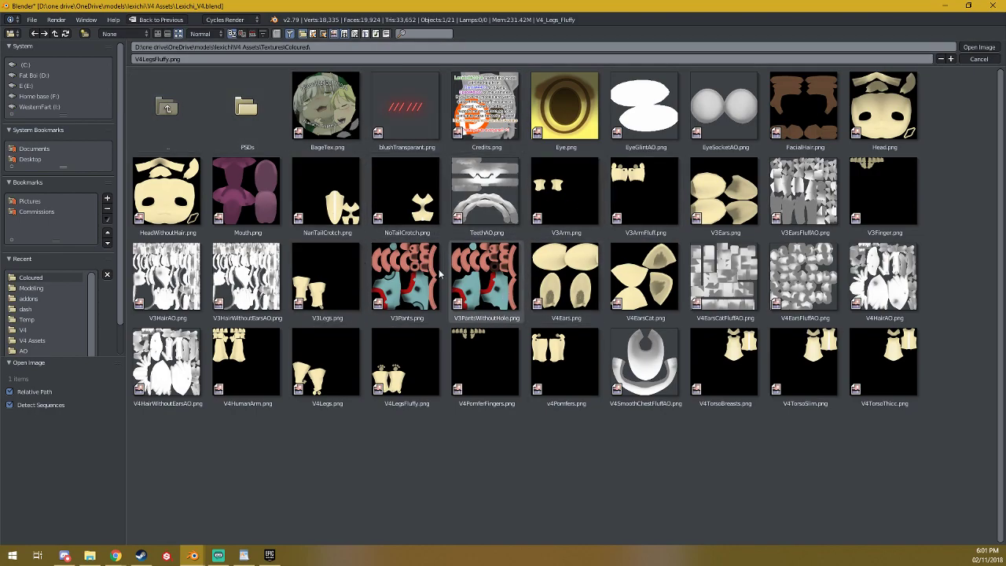
pyautogui.click(263, 122)
pyautogui.click(163, 111)
pyautogui.click(163, 108)
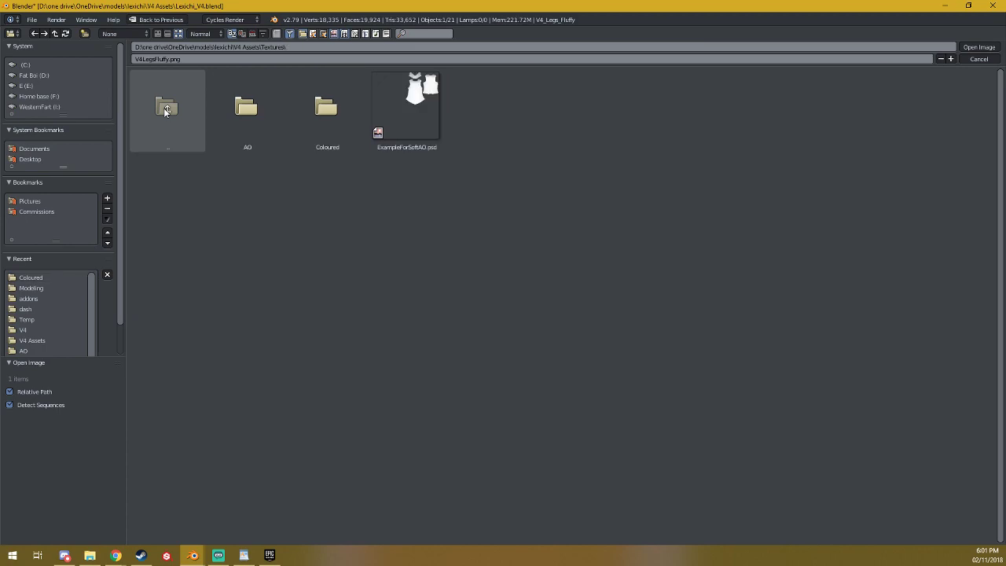
pyautogui.click(264, 114)
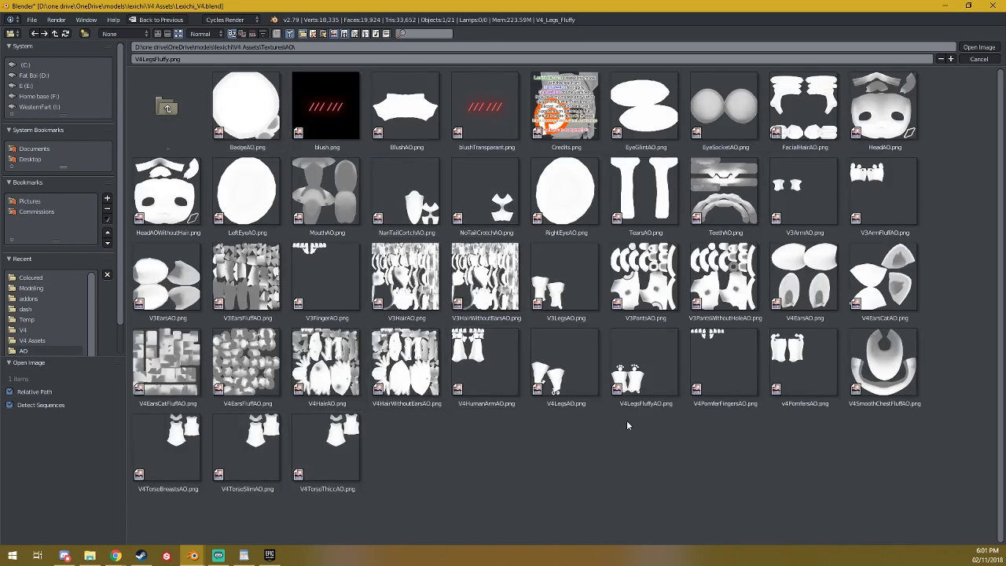
pyautogui.doubleClick(652, 365)
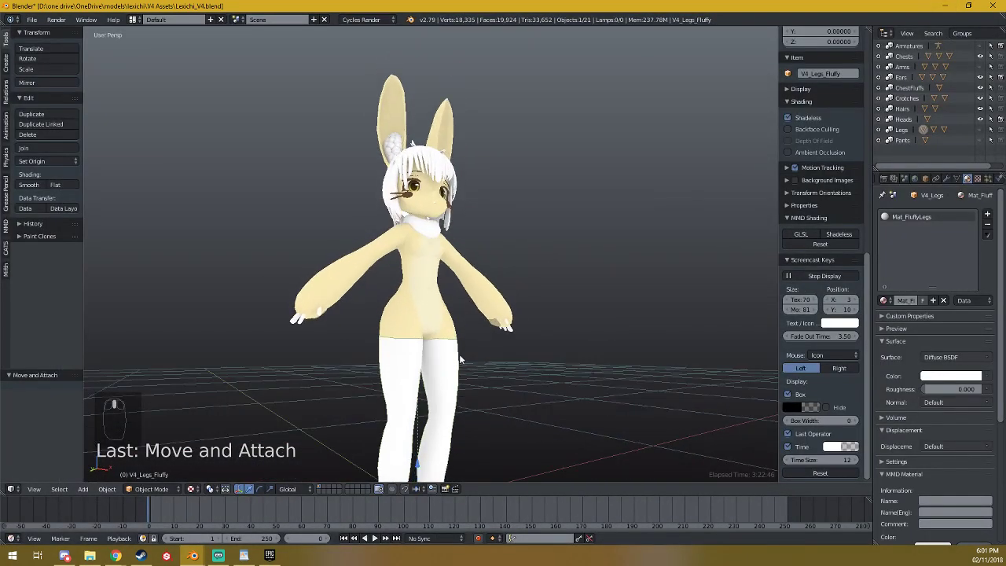
# Deselect everything, then orbit and zoom around the avatar to inspect its white legs
pyautogui.press('a')
pyautogui.moveTo(421, 425)
pyautogui.mouseDown(button='middle')
pyautogui.moveTo(348, 263)
pyautogui.moveTo(516, 285)
pyautogui.moveTo(353, 262)
pyautogui.moveTo(315, 305)
pyautogui.mouseUp(button='middle')
pyautogui.scroll(-3, 315, 305)
pyautogui.scroll(-2, 357, 395)
pyautogui.scroll(-1, 419, 309)
pyautogui.scroll(1, 418, 306)
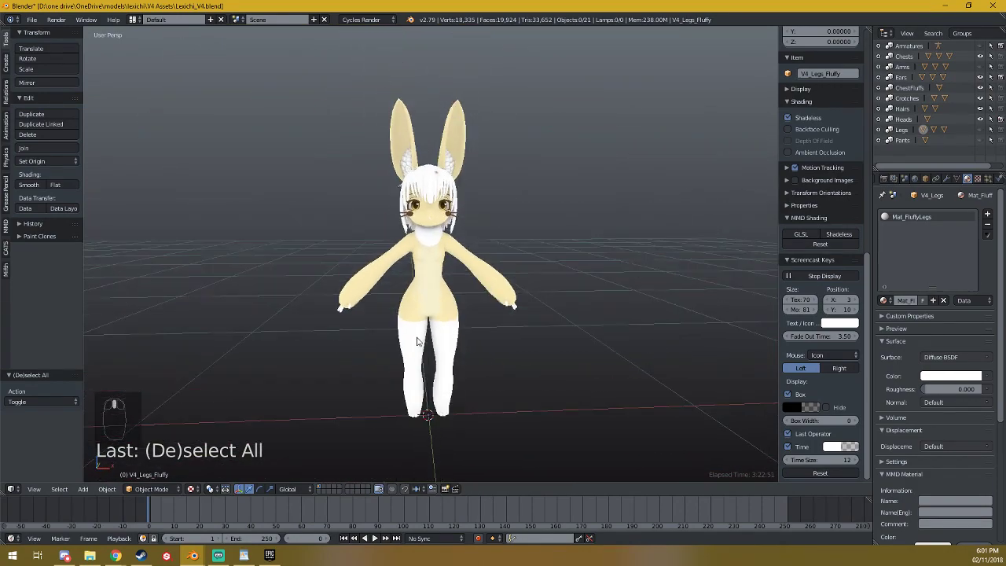
pyautogui.scroll(1, 419, 322)
pyautogui.scroll(1, 421, 335)
pyautogui.scroll(1, 420, 334)
pyautogui.scroll(-1, 421, 335)
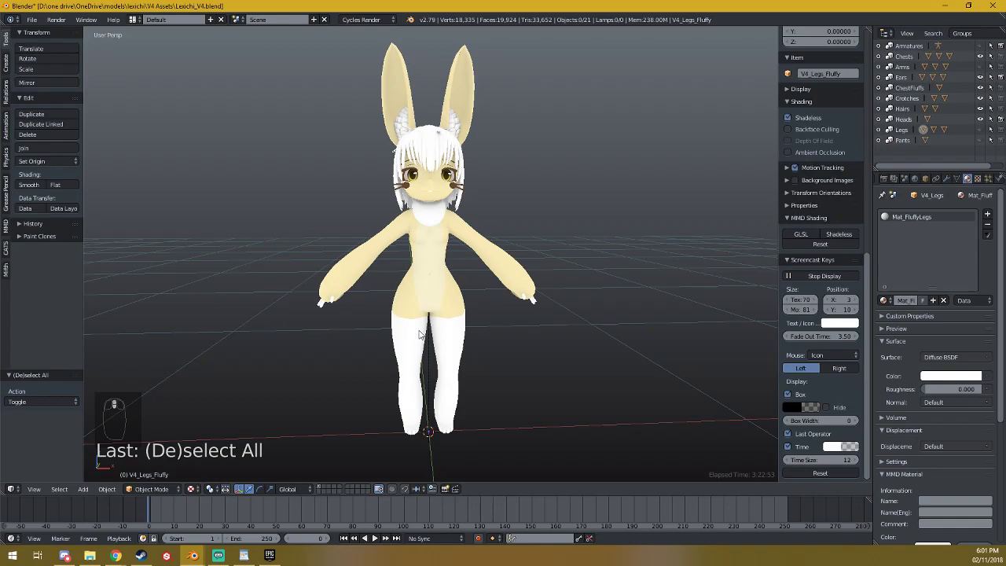
pyautogui.scroll(-1, 425, 340)
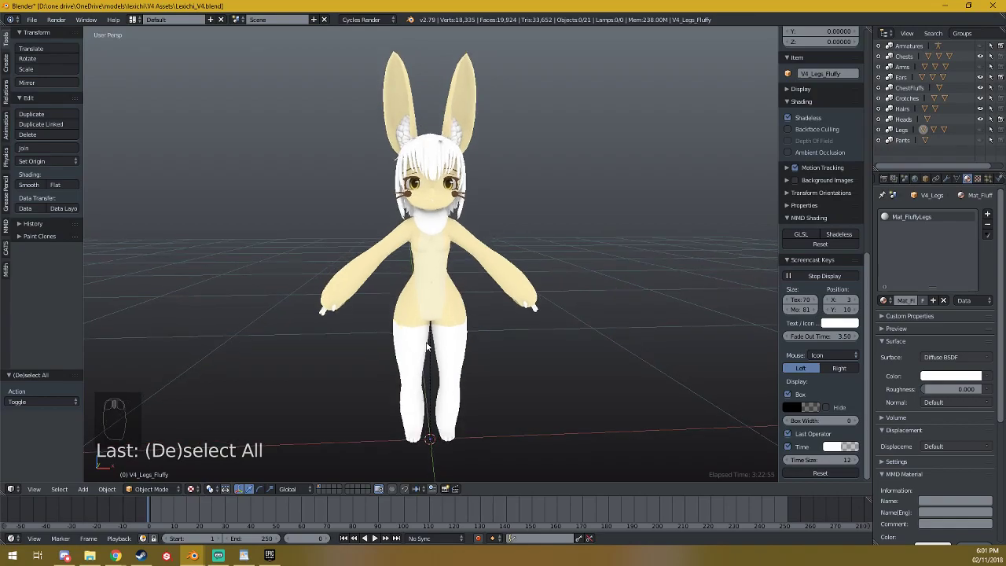